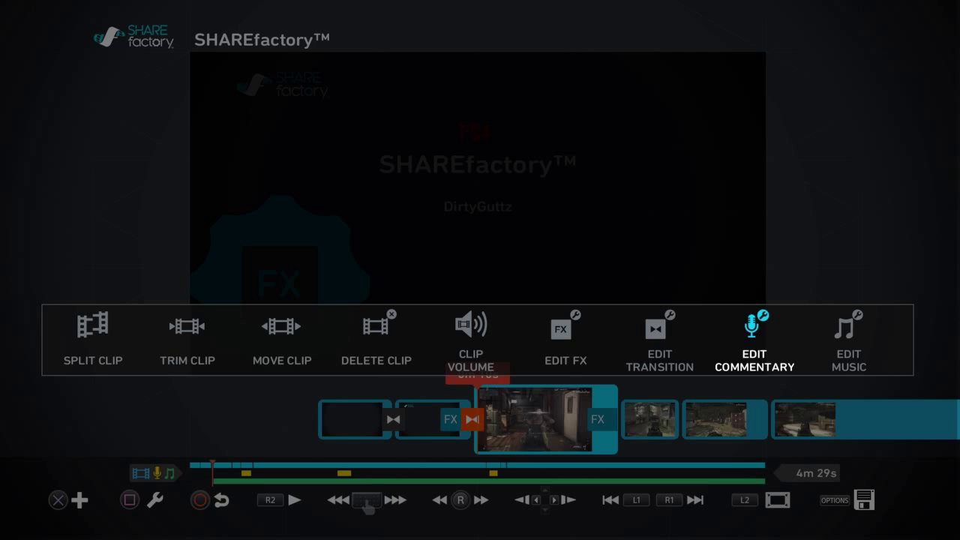
Close the edit options and open the music library to add a track at the 0m 10s mark.
key(Right)
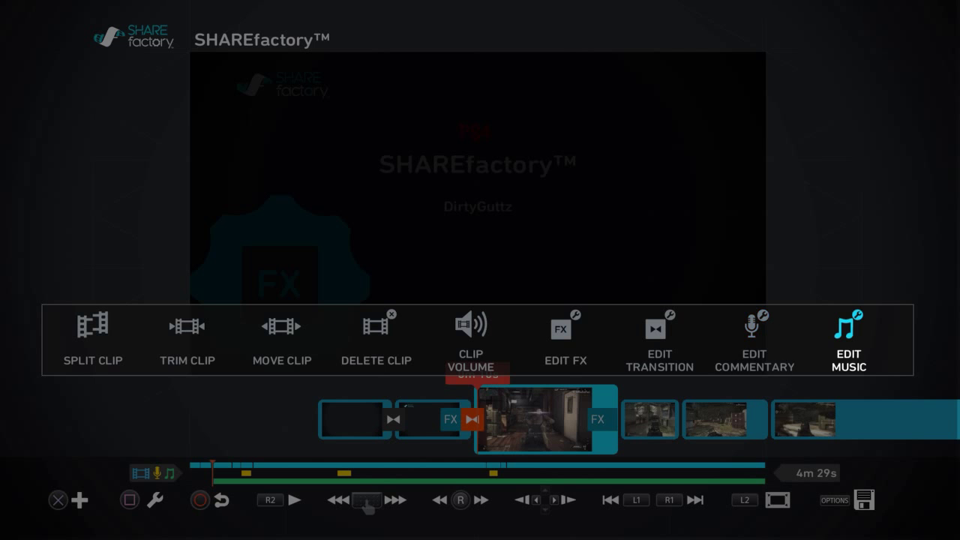
key(Escape)
key(Return)
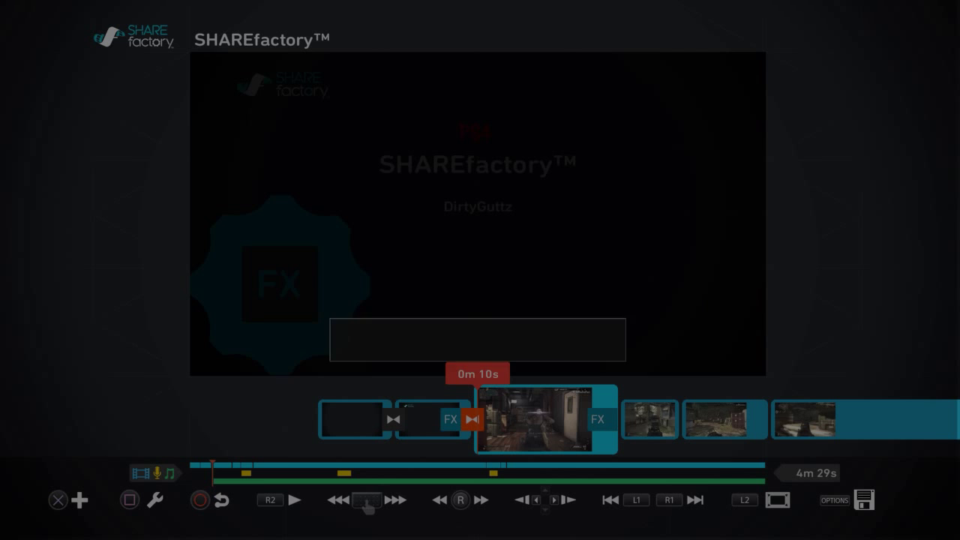
key(Right)
key(Right)
key(Right)
key(Right)
key(Return)
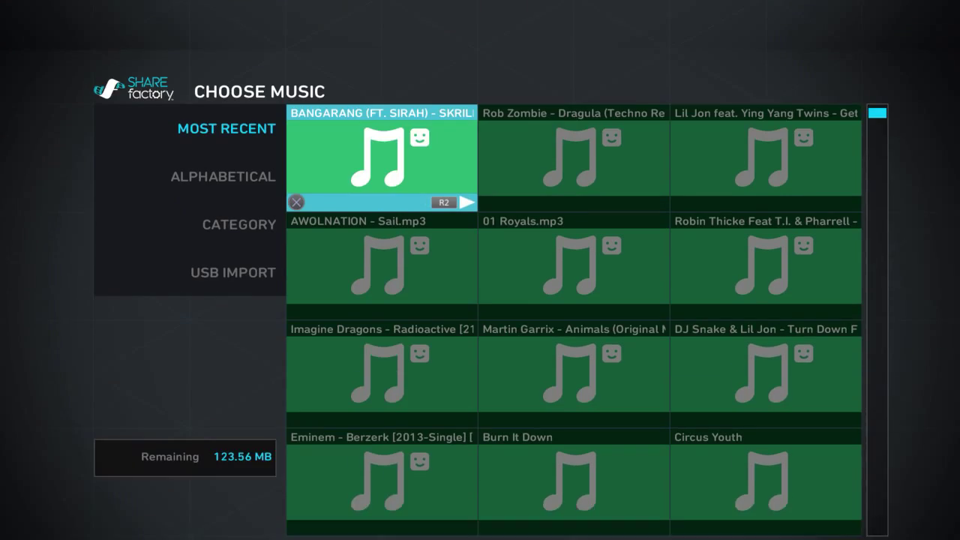
Add the track "Make Some Noize" from the most recent music to the timeline at 0m 10s.
key(Down)
key(Down)
key(Down)
key(Down)
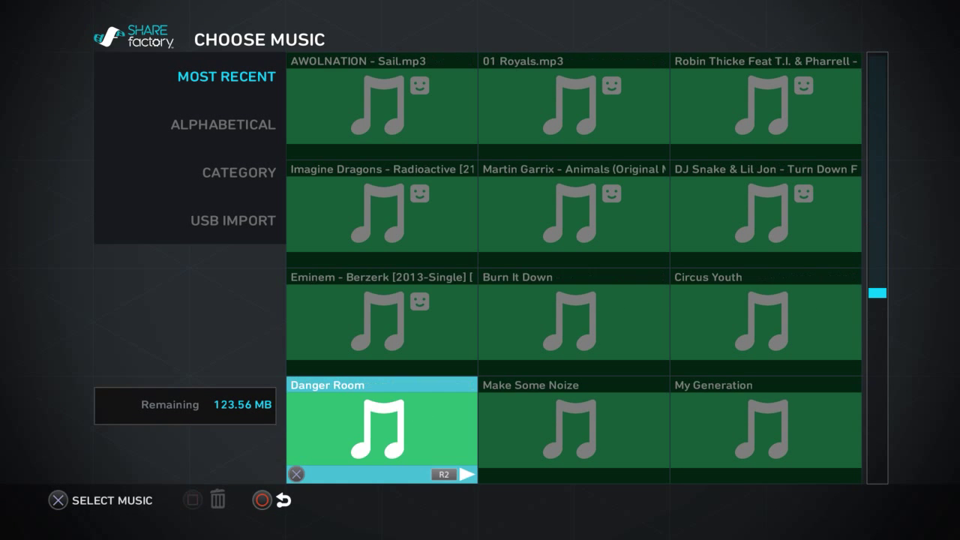
key(Right)
key(Down)
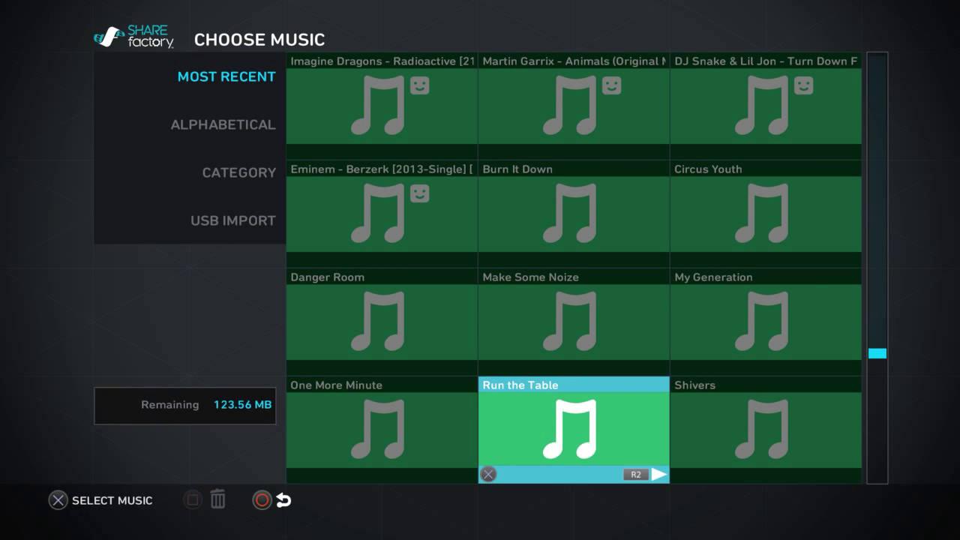
key(Right)
key(Up)
key(Left)
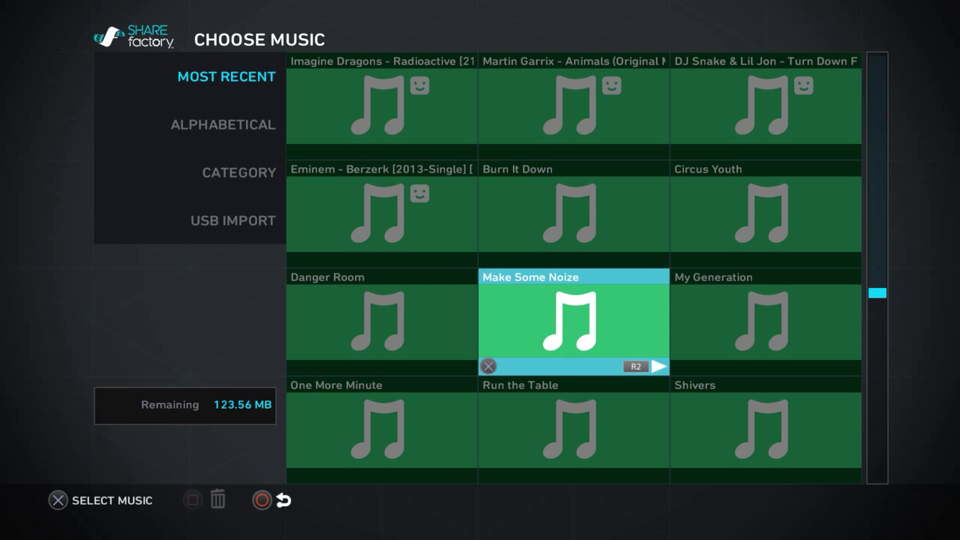
key(Return)
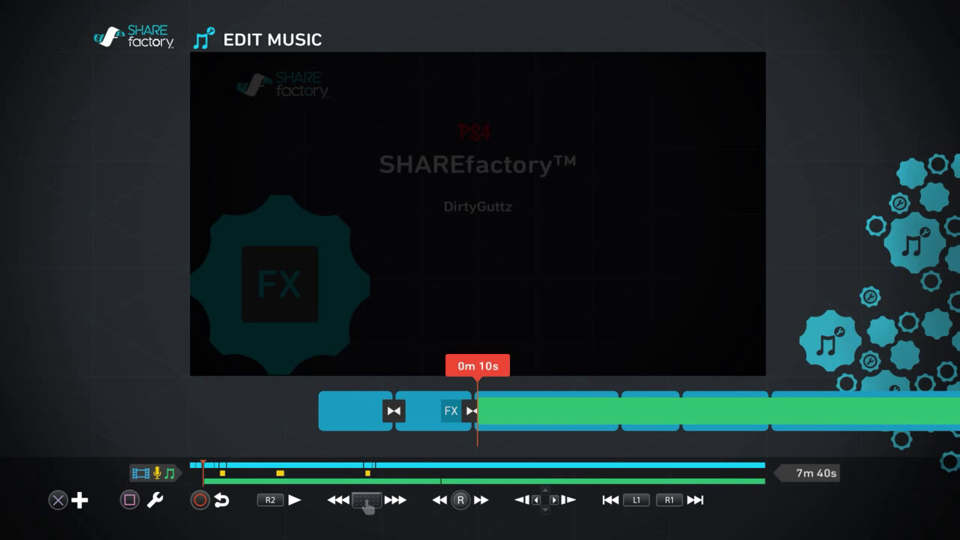
Play back the added music from 0m 10s, pause, and review the timeline around the point where the music starts.
key(space)
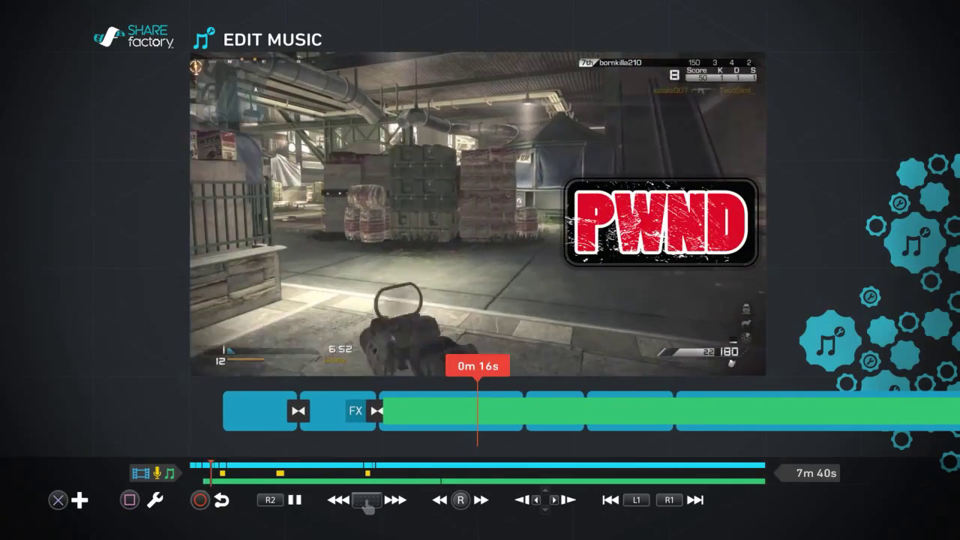
key(space)
key(Left)
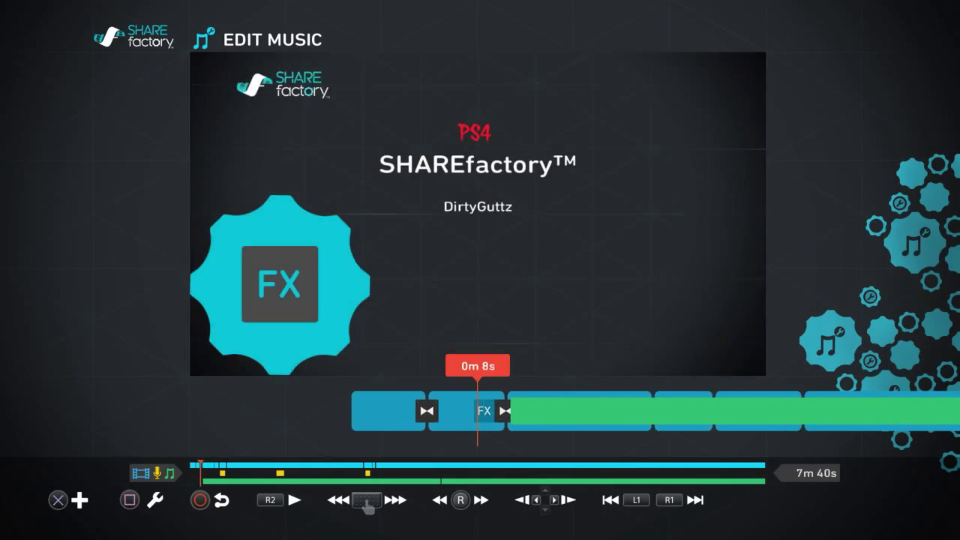
key(Right)
key(Left)
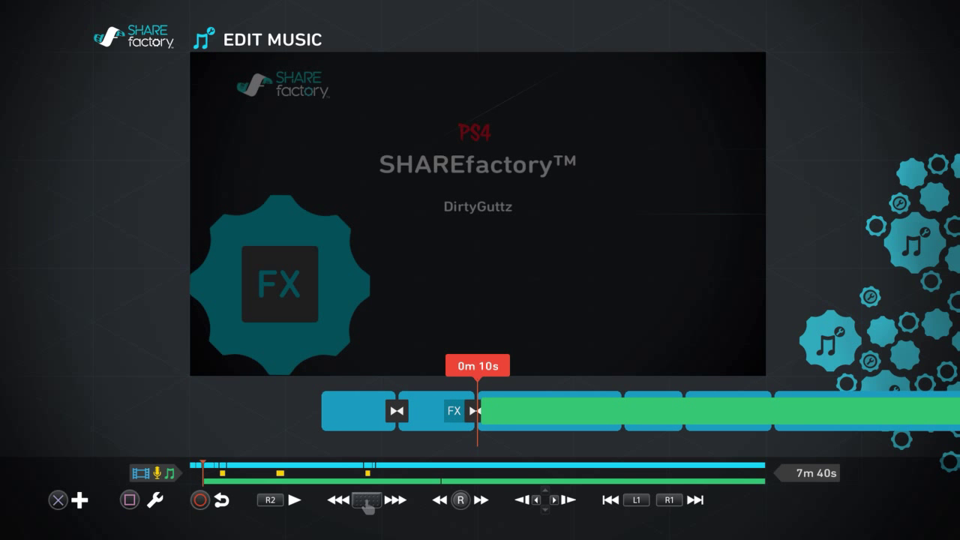
key(Left)
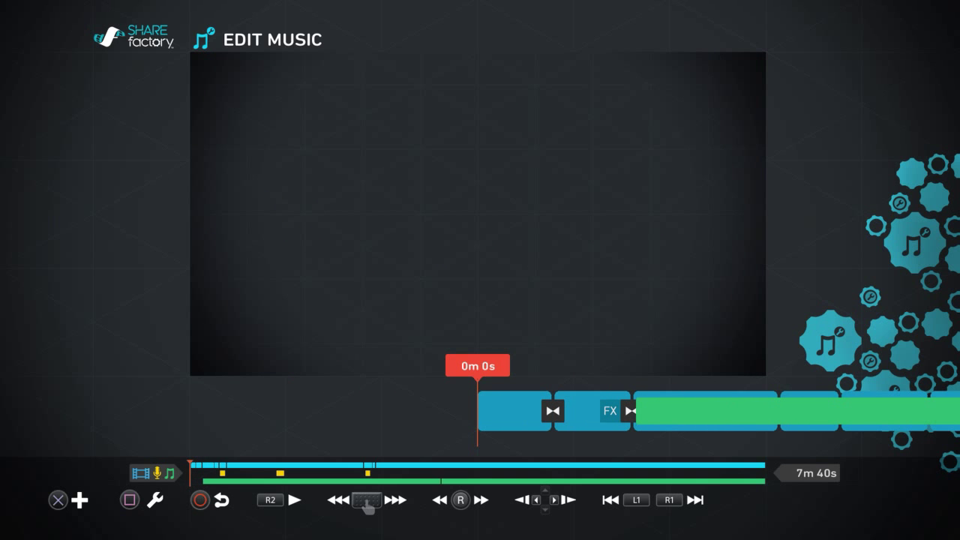
key(Right)
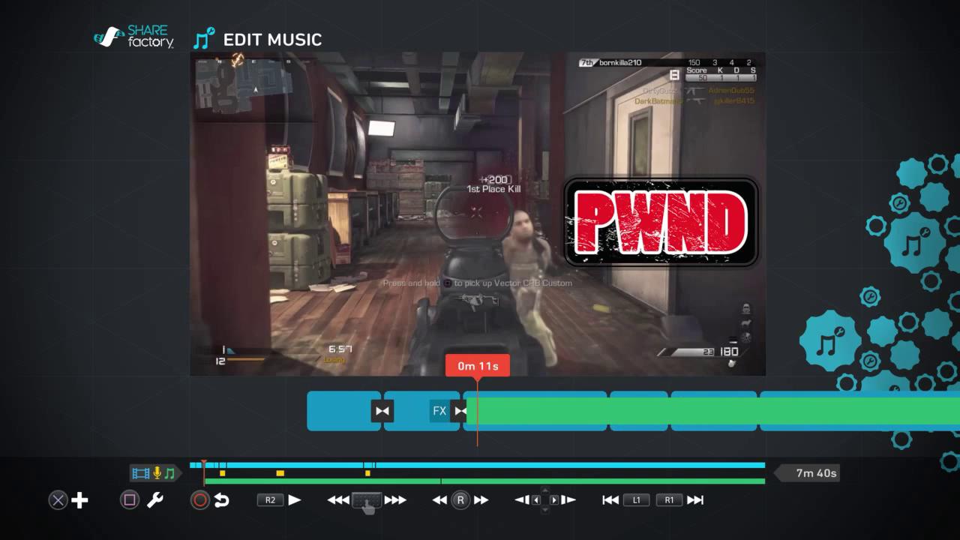
key(Left)
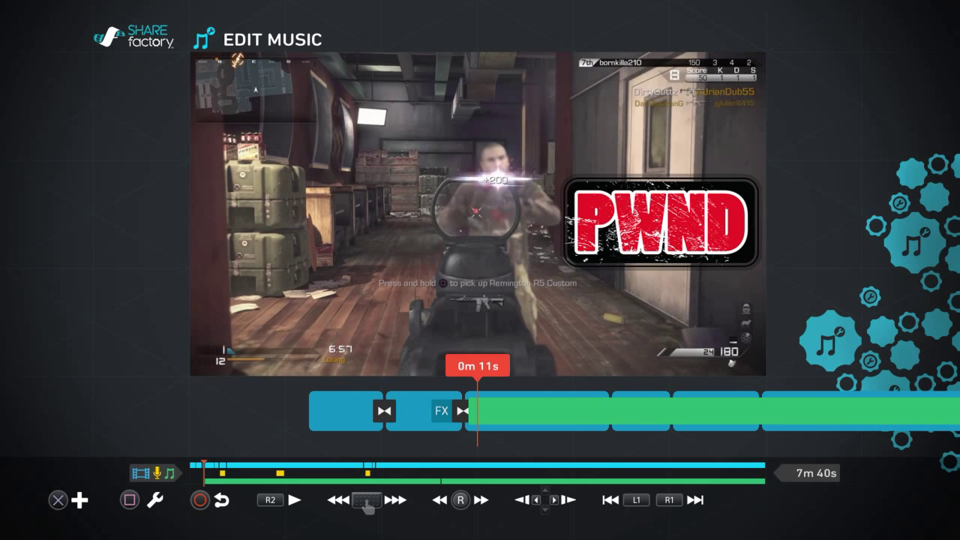
Move the music slightly earlier over the title clip, put it back at the start of the first gameplay clip, and confirm.
key(Return)
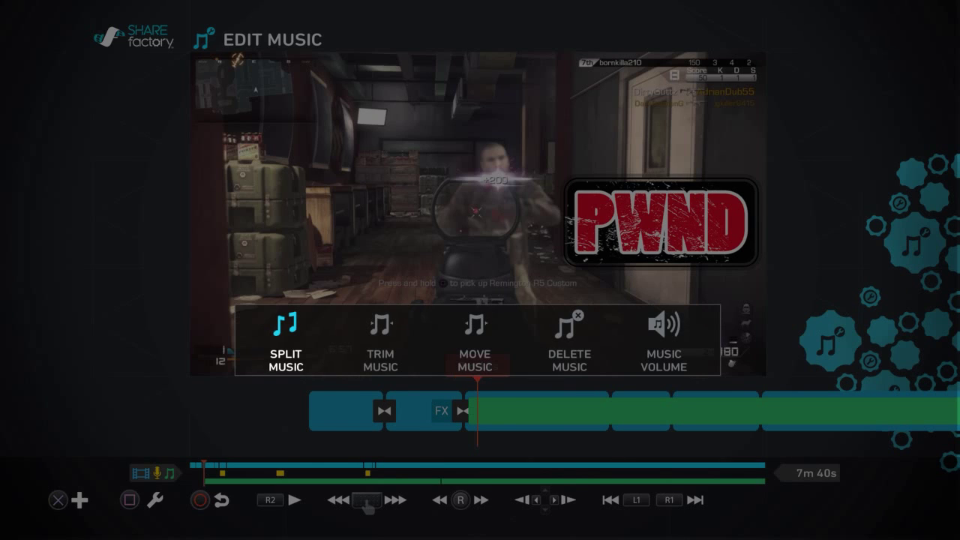
key(Right)
key(Right)
key(Right)
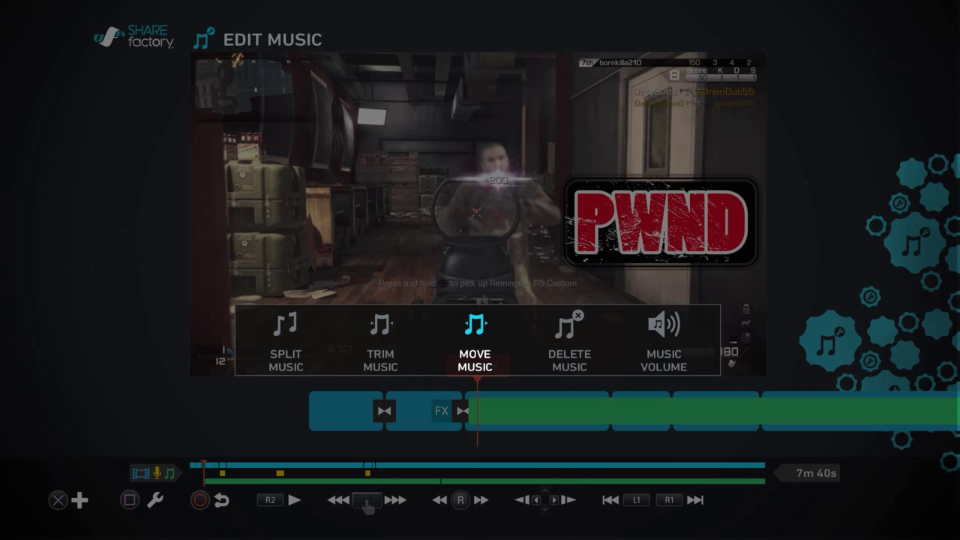
key(Left)
key(Return)
key(Left)
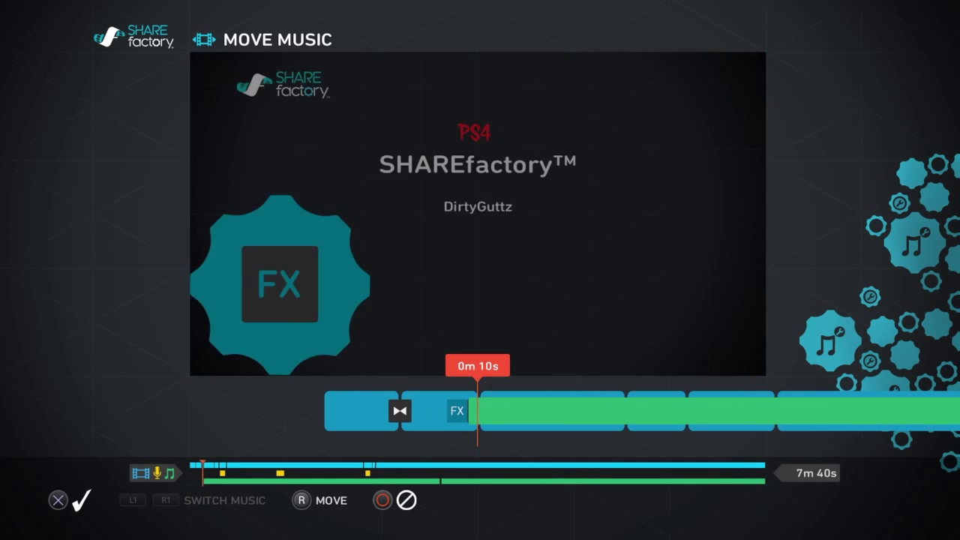
key(Right)
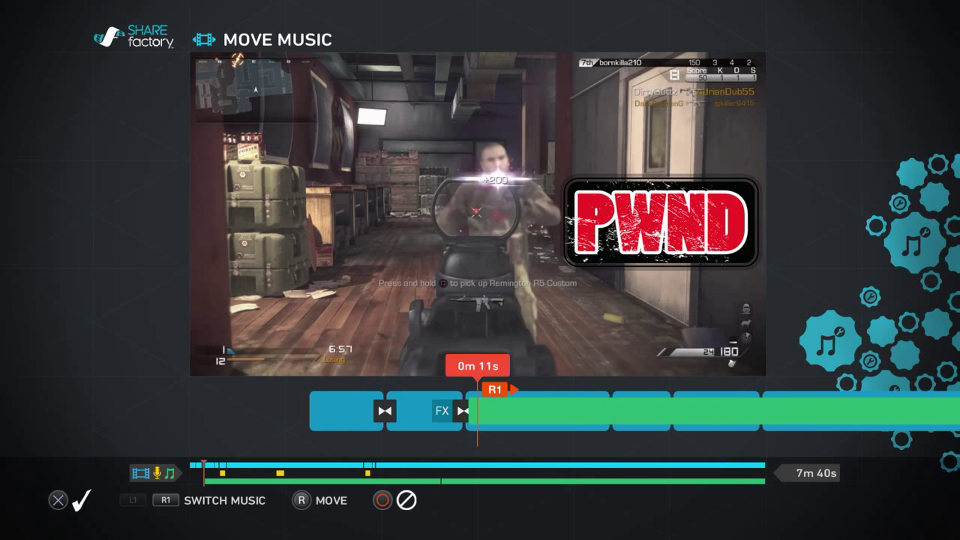
key(Page_Up)
key(Page_Down)
key(Return)
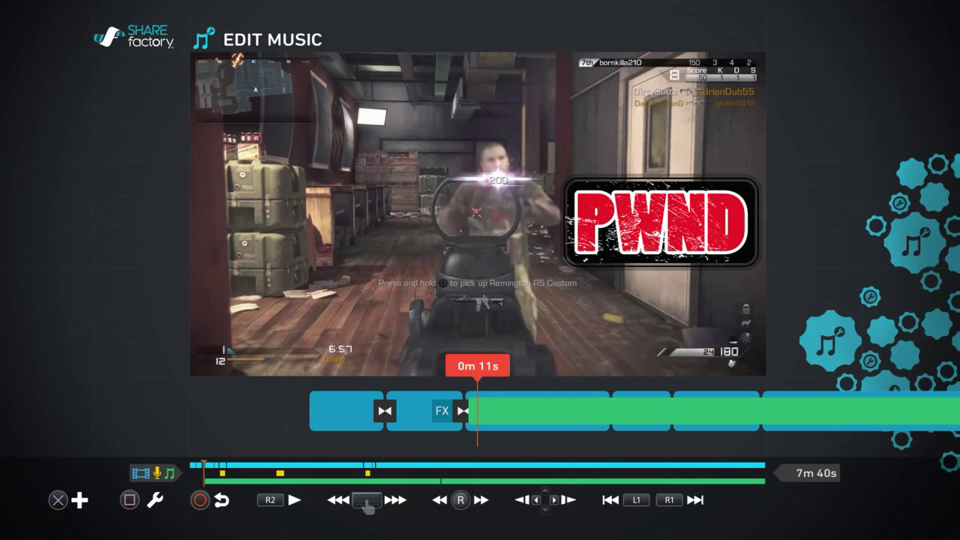
Set the music clip's volume to 30% and play the timeline to about 0m 20s to check the level.
key(Left)
key(Right)
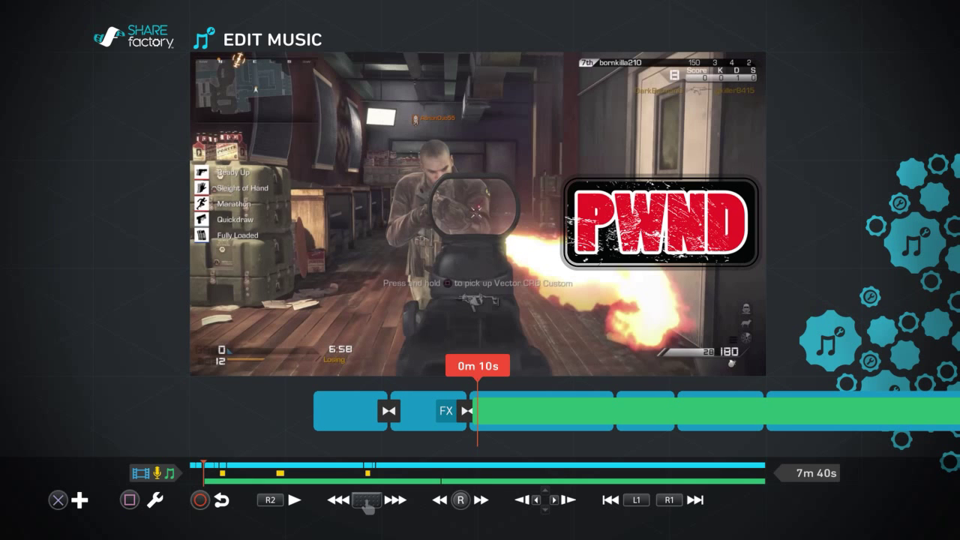
key(Return)
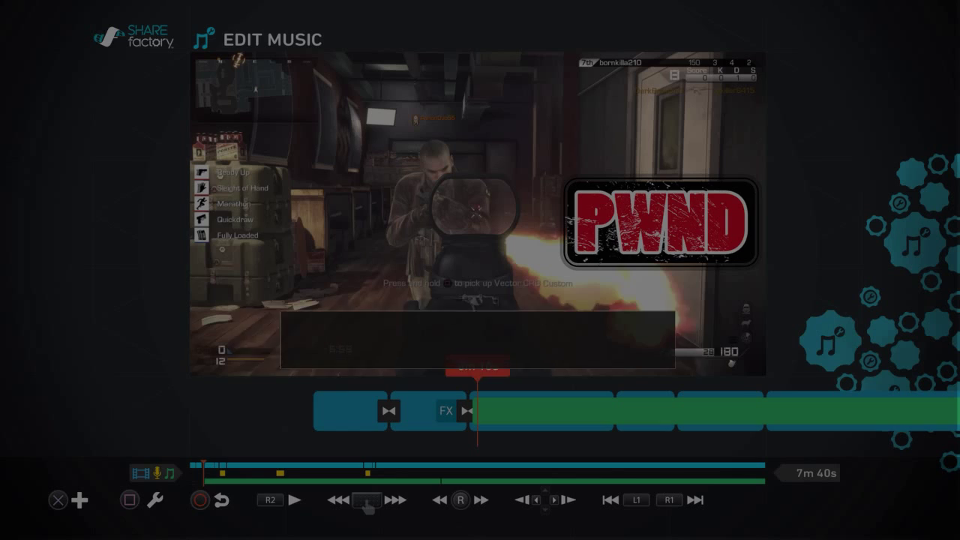
key(Right)
key(Right)
key(Right)
key(Right)
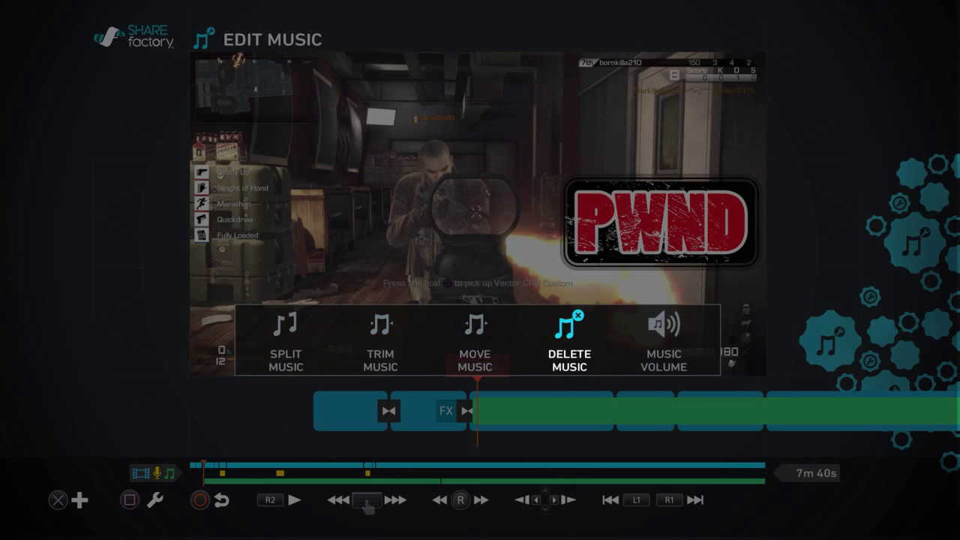
key(Return)
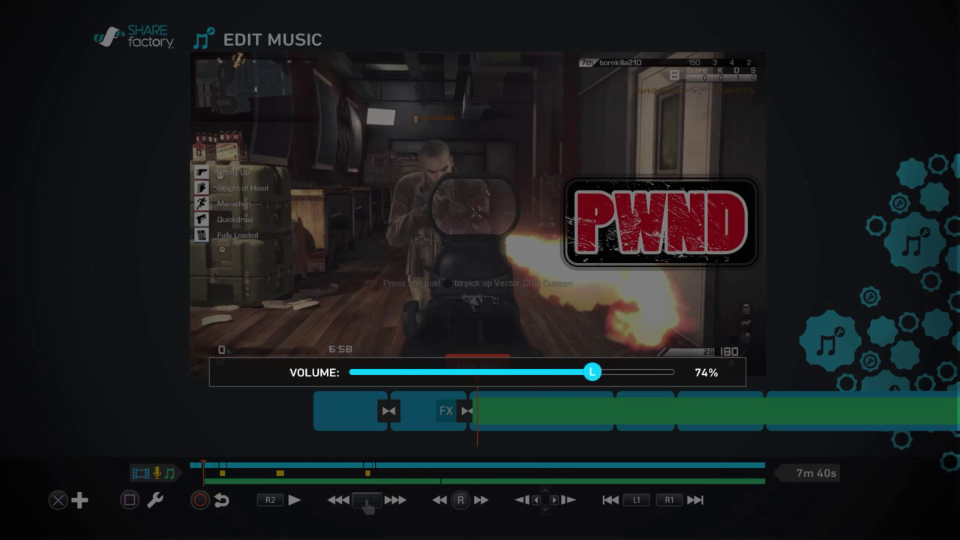
key(Left)
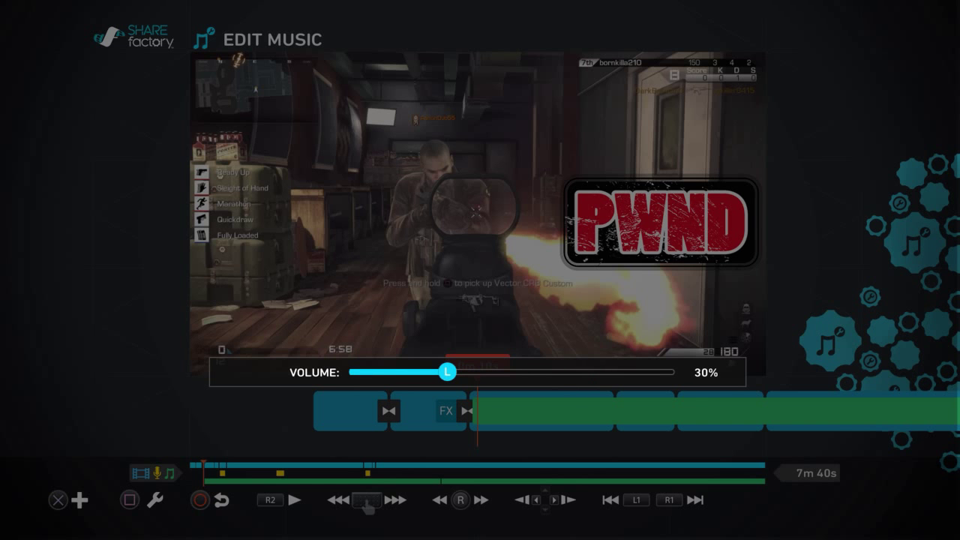
key(Return)
key(space)
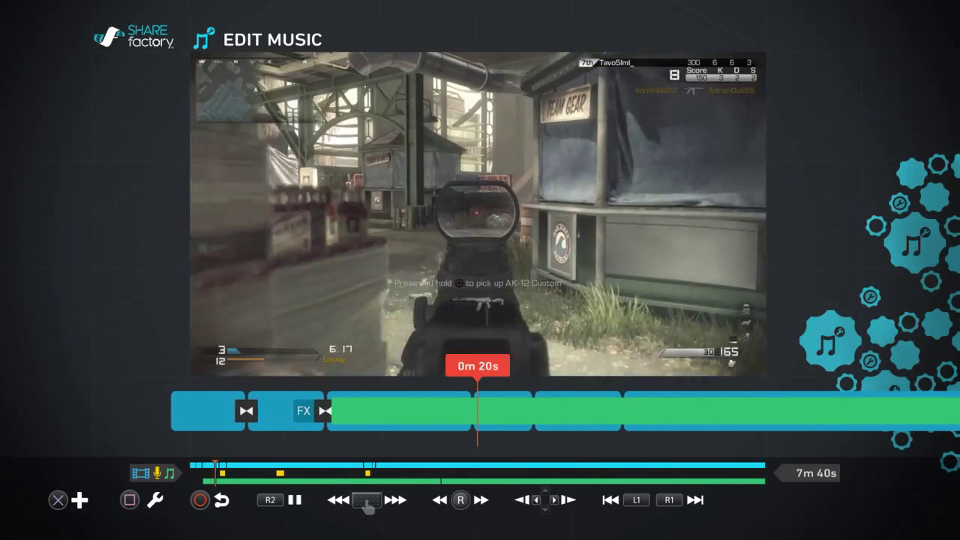
key(space)
Open Split Music for the track at 0m 19s, near the end of the first gameplay clip.
key(Left)
key(Left)
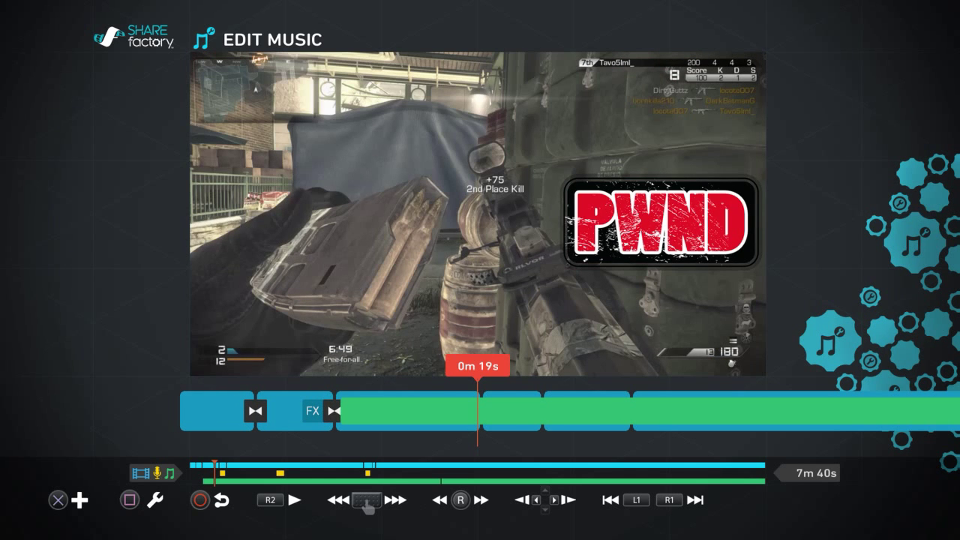
key(Return)
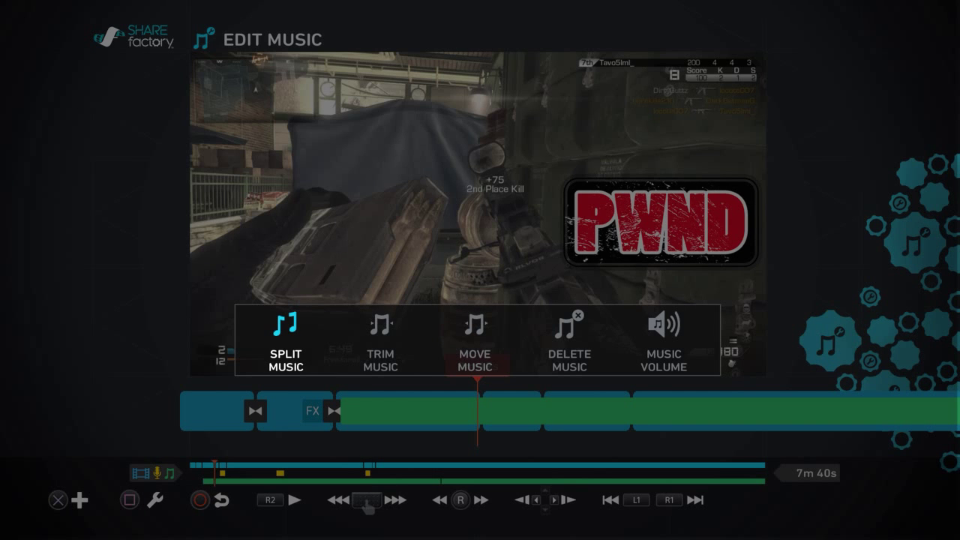
key(Right)
key(Left)
key(Return)
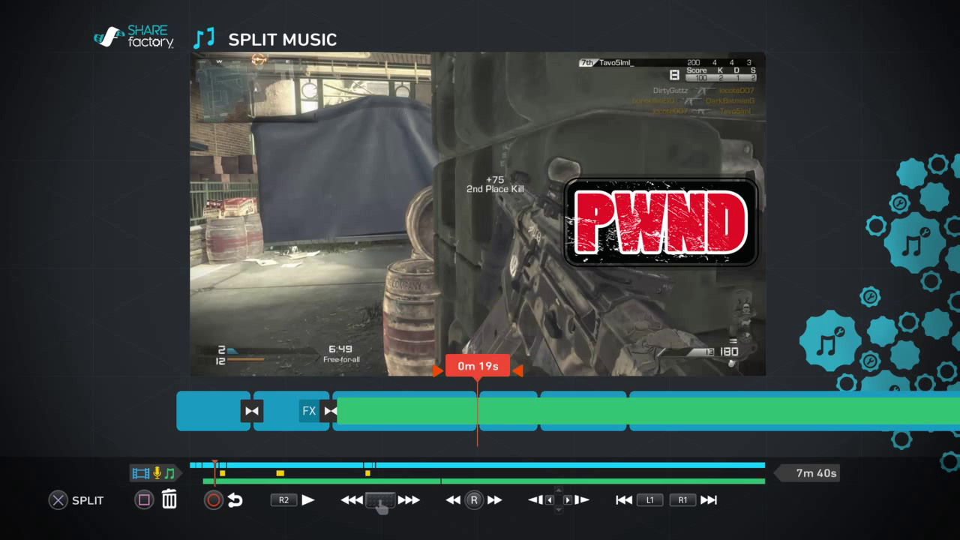
Split the music at 0m 19s, aligned with the cut between the first and second gameplay clips.
key(Right)
key(Right)
key(Right)
key(Right)
key(Right)
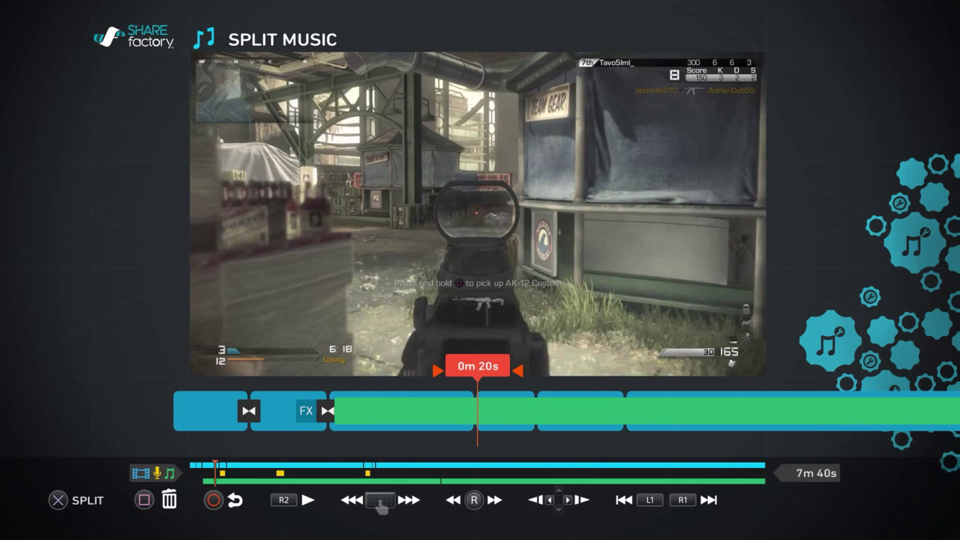
key(Left)
key(Left)
key(Left)
key(Right)
key(Right)
key(Right)
key(Left)
key(Left)
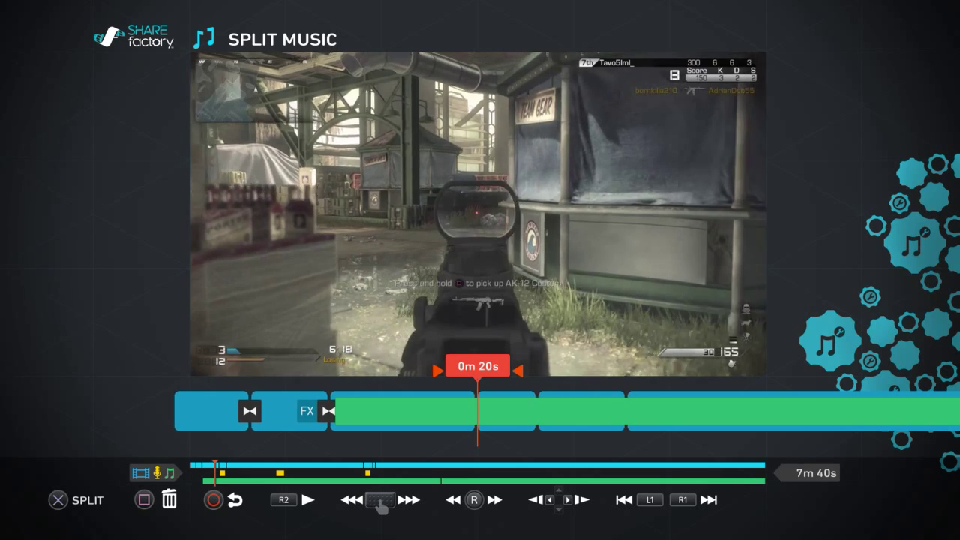
key(Left)
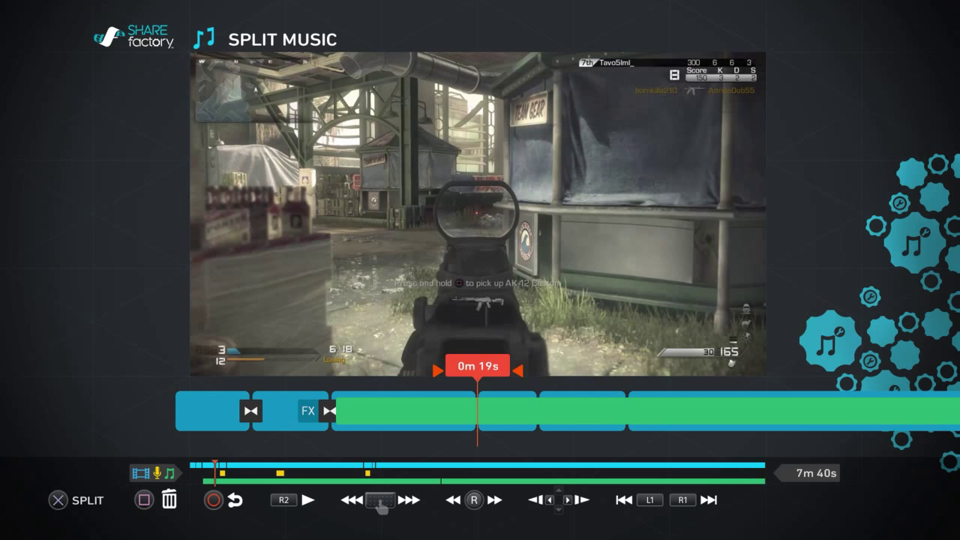
key(Return)
key(Return)
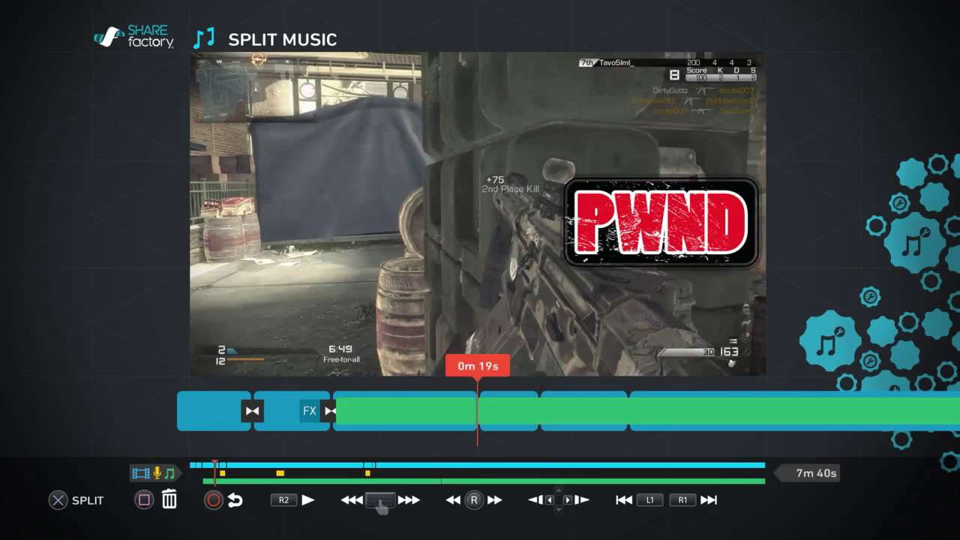
Split the music again at 0m 23s, at the end of the second gameplay clip.
key(Right)
key(Right)
key(Right)
key(Right)
key(Right)
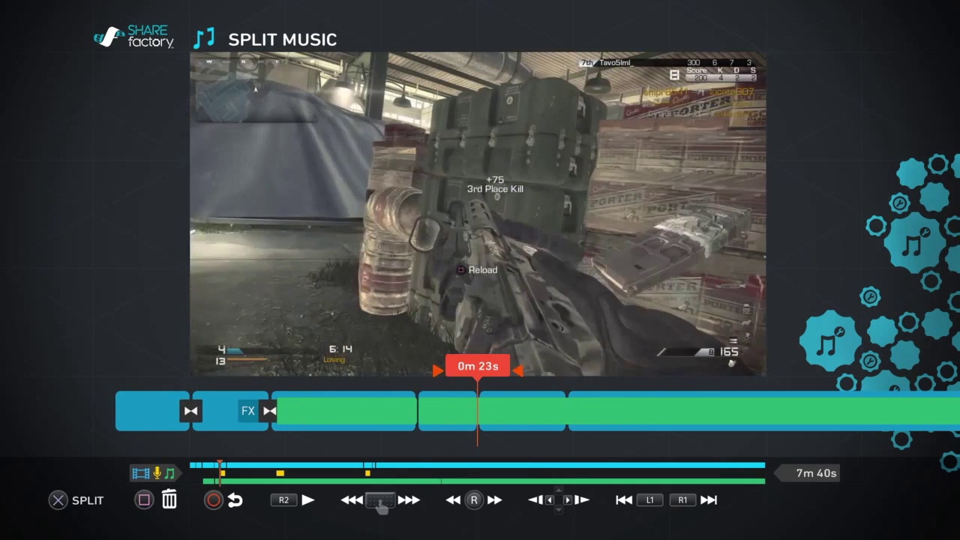
key(Left)
key(Return)
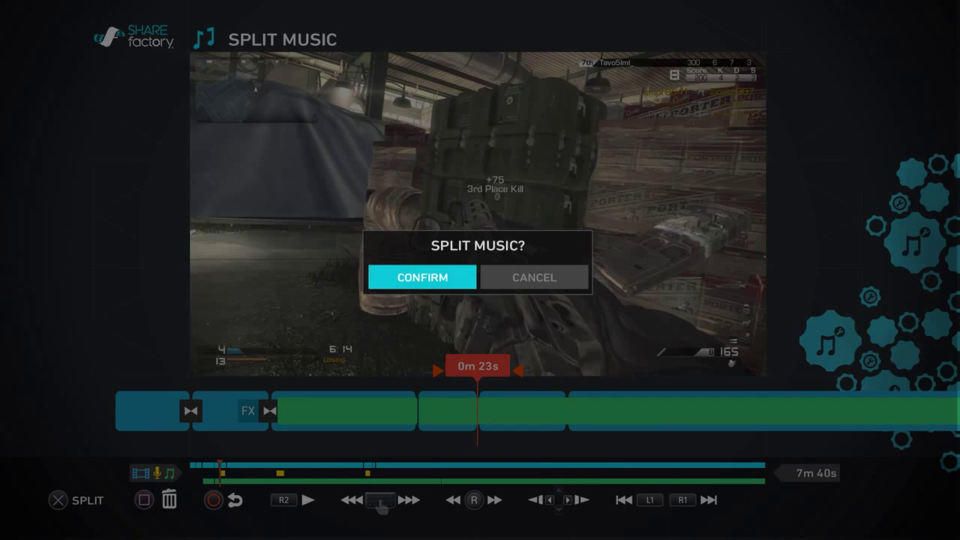
key(Return)
Leave Split Music and place the playhead at 0m 20s, inside the short music segment between the two splits.
key(Left)
key(Left)
key(Left)
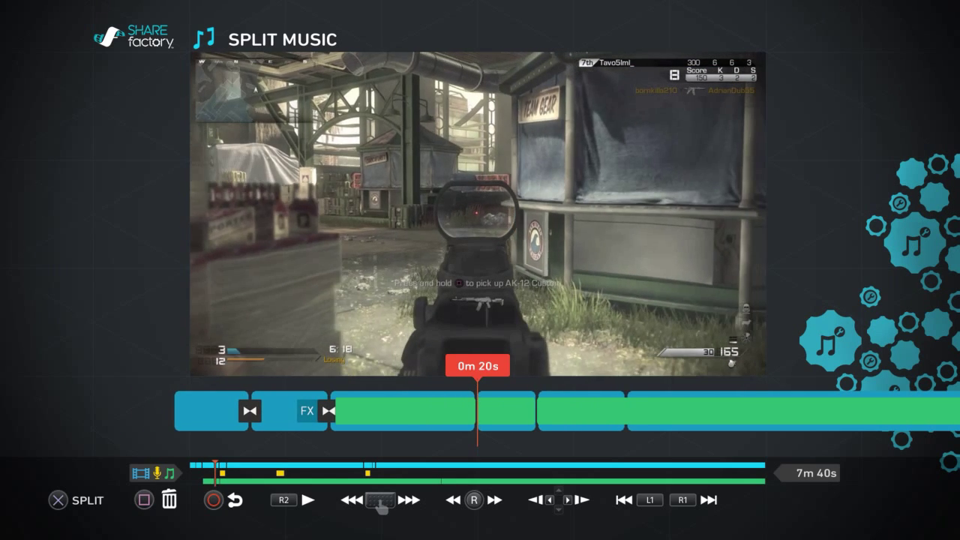
key(Escape)
key(Right)
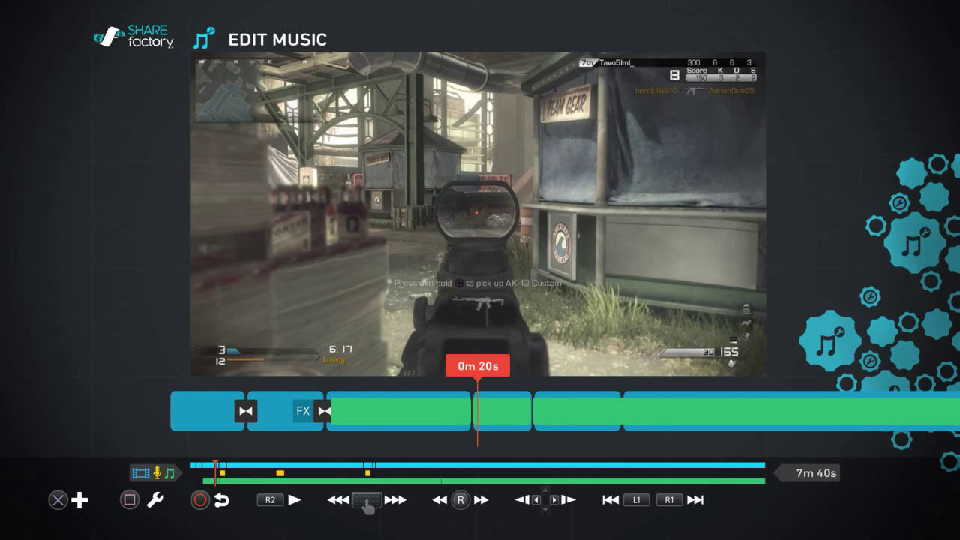
Place the playhead at 0m 20s in the short music segment between the two splits and set its volume to 0%.
key(Right)
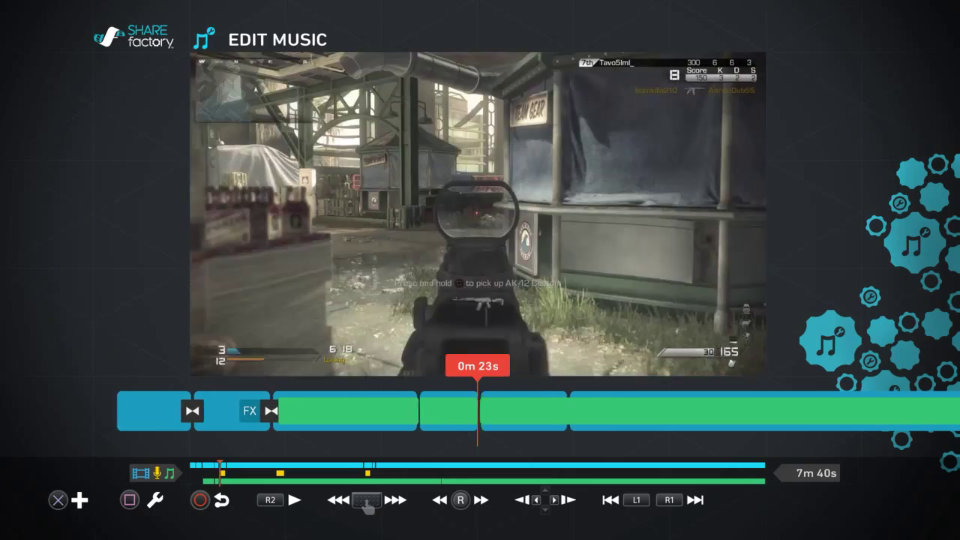
key(Left)
key(Left)
key(Right)
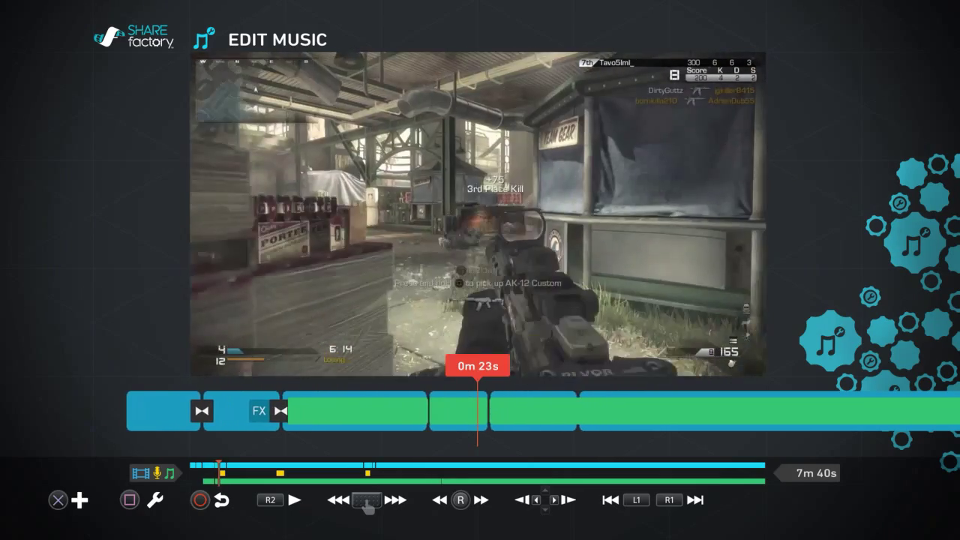
key(Right)
key(Left)
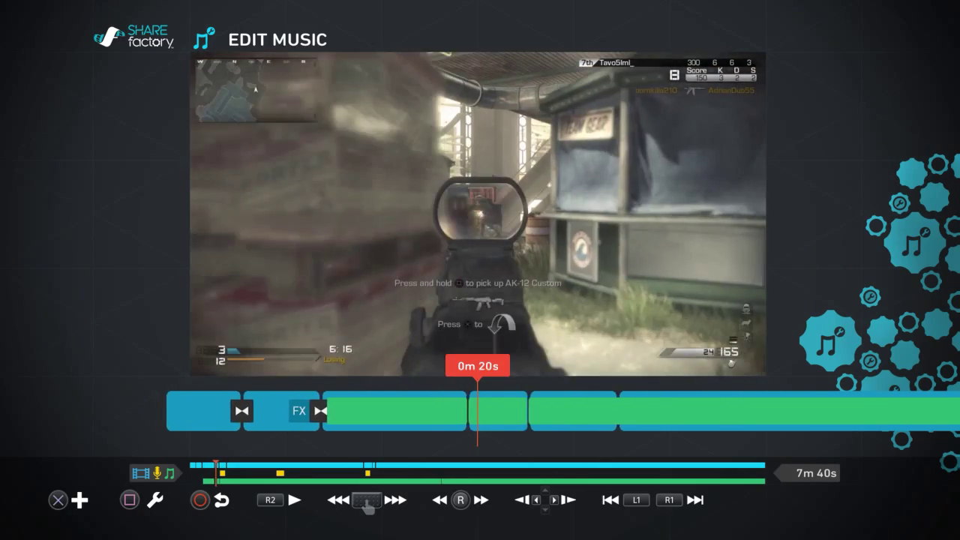
key(Left)
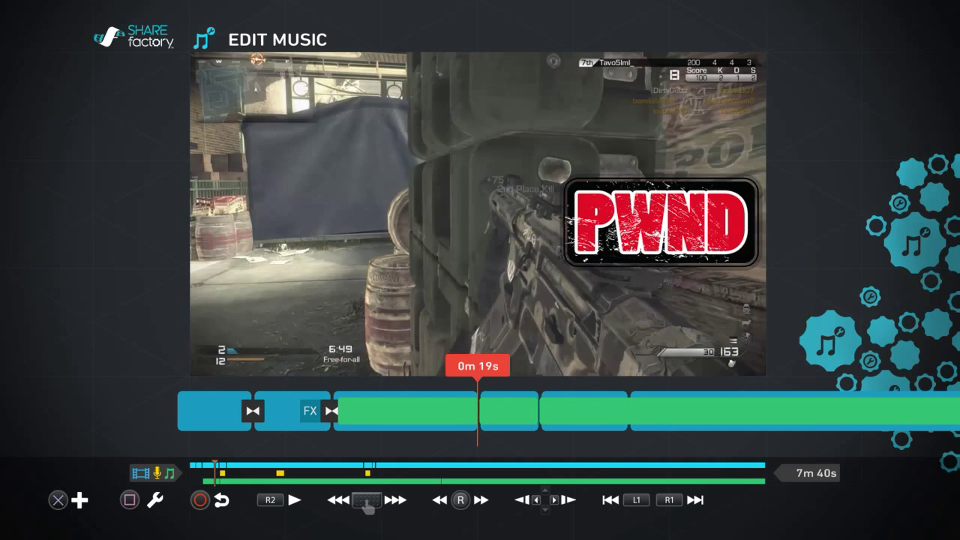
key(Right)
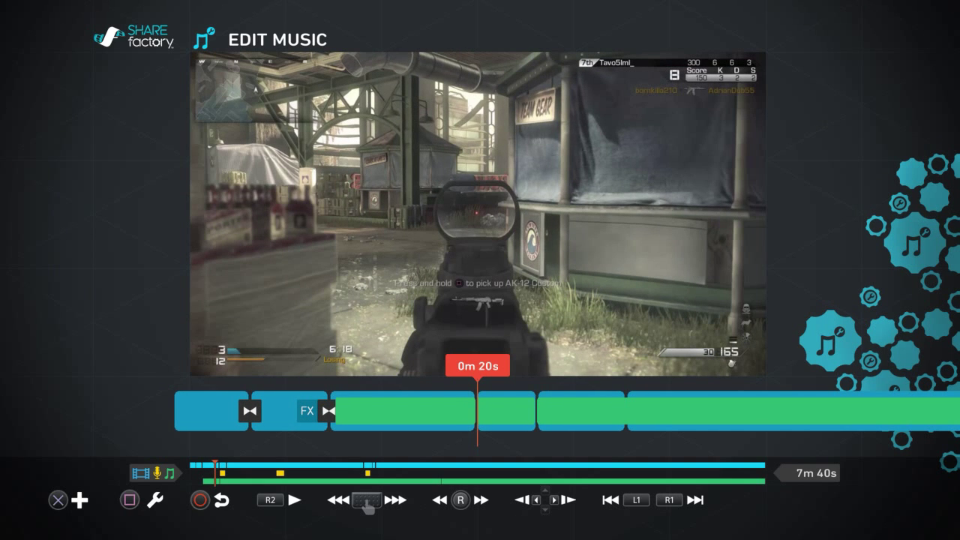
key(Return)
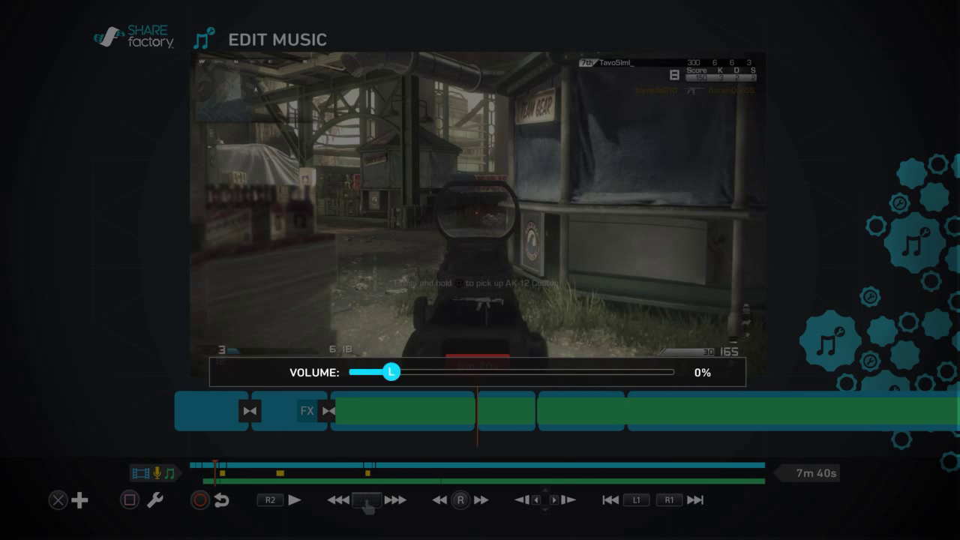
key(Return)
Play the project from 0m 19s to preview the muted music segment and the music that follows it.
key(Left)
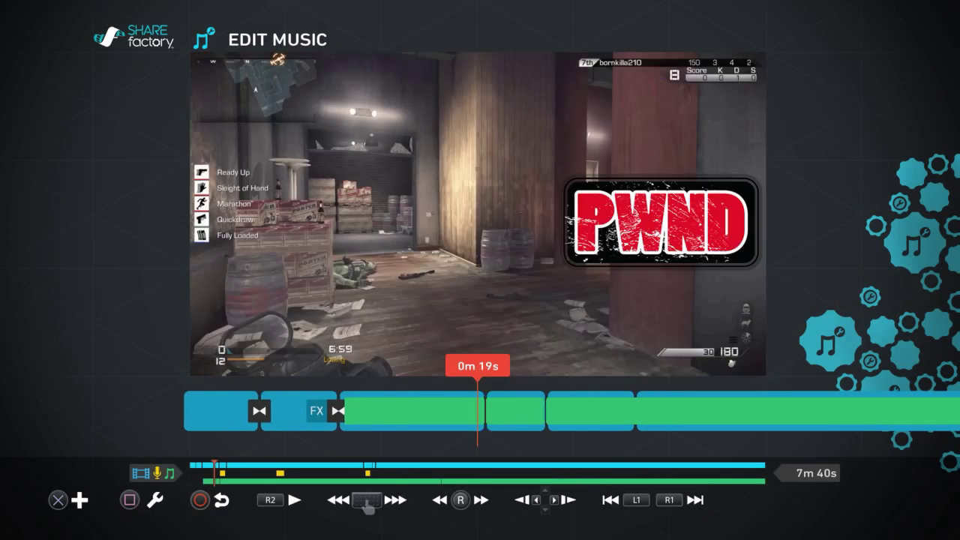
key(space)
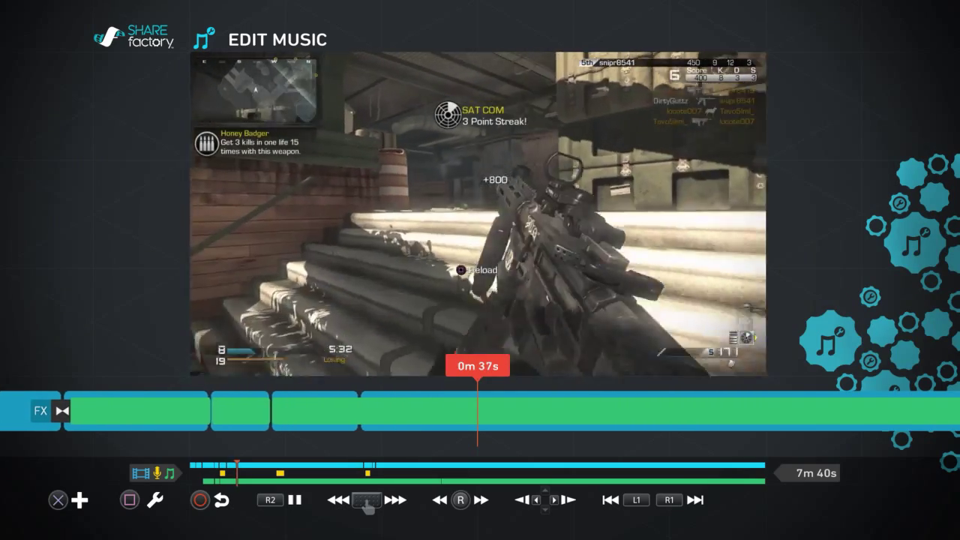
key(Return)
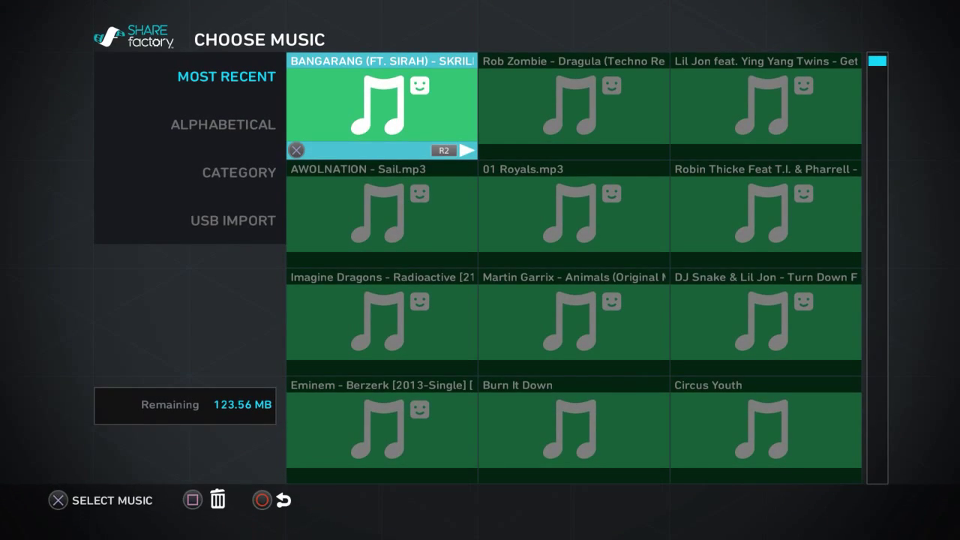
key(Escape)
key(Left)
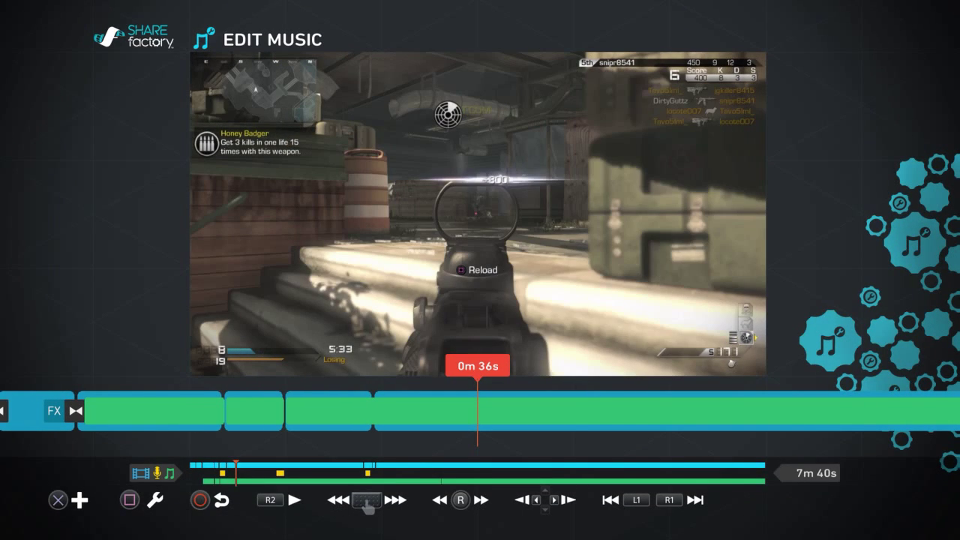
Trim the last music segment so that its end point is at 2m 28s.
key(Return)
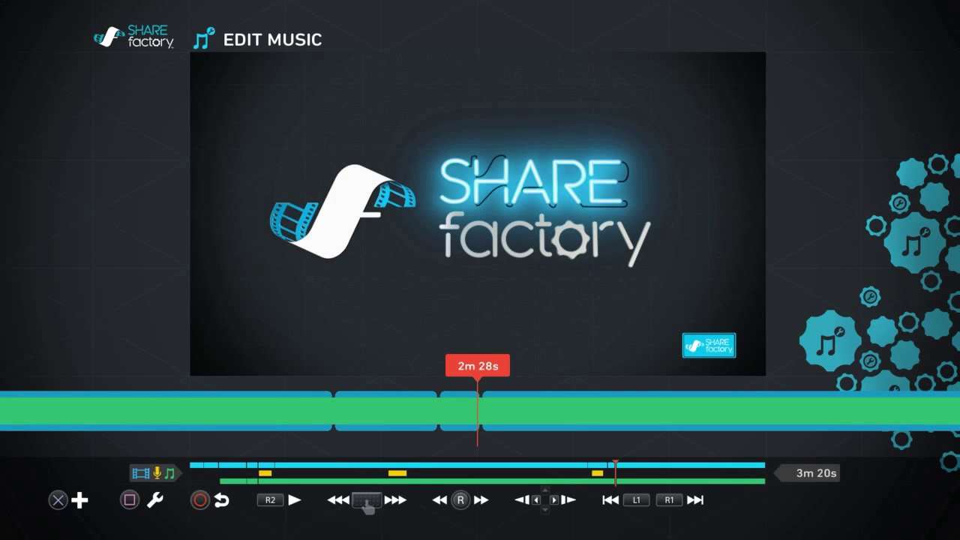
key(Return)
key(Right)
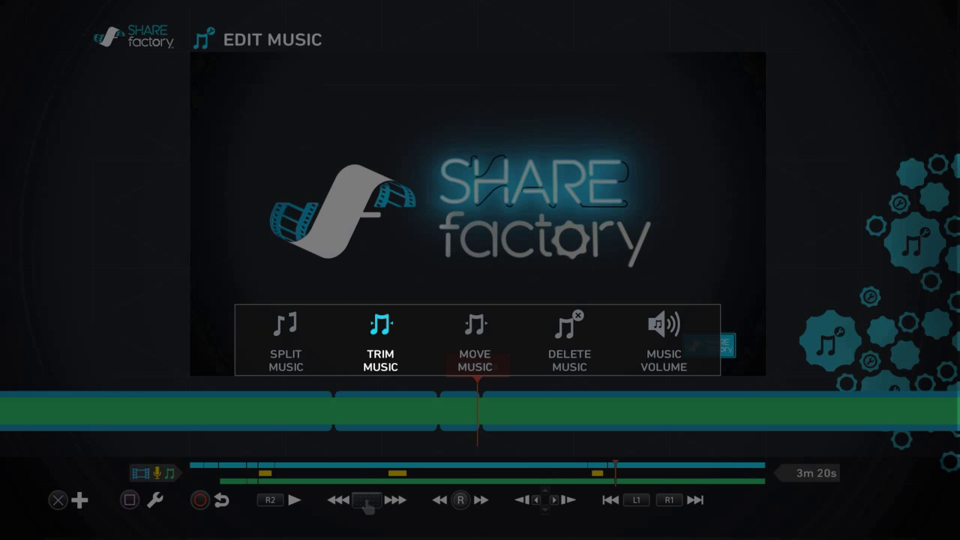
key(Return)
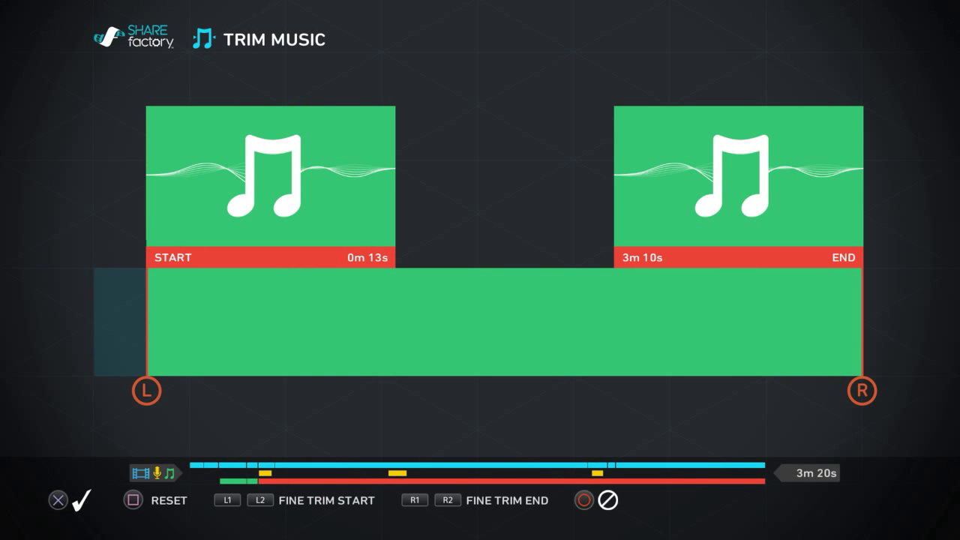
key(Left)
key(Left)
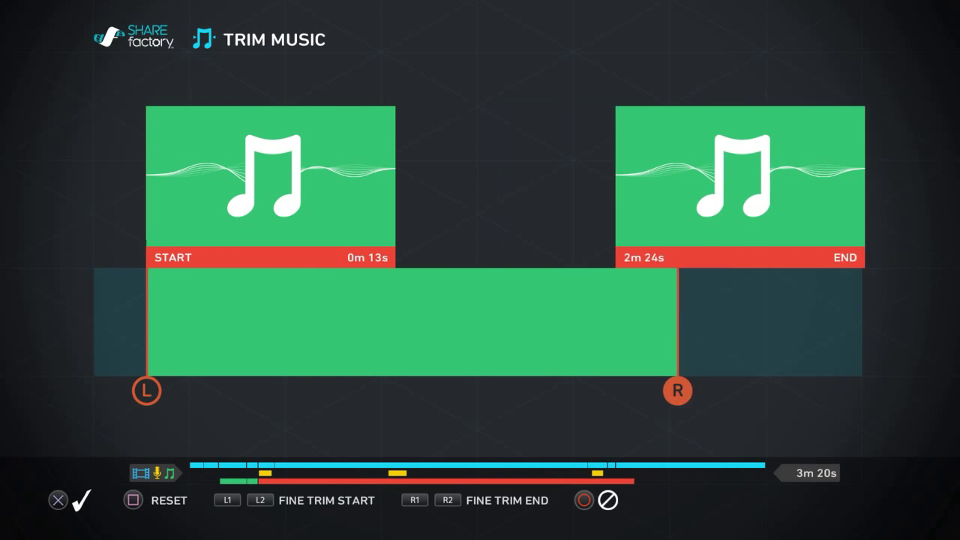
key(Left)
key(Right)
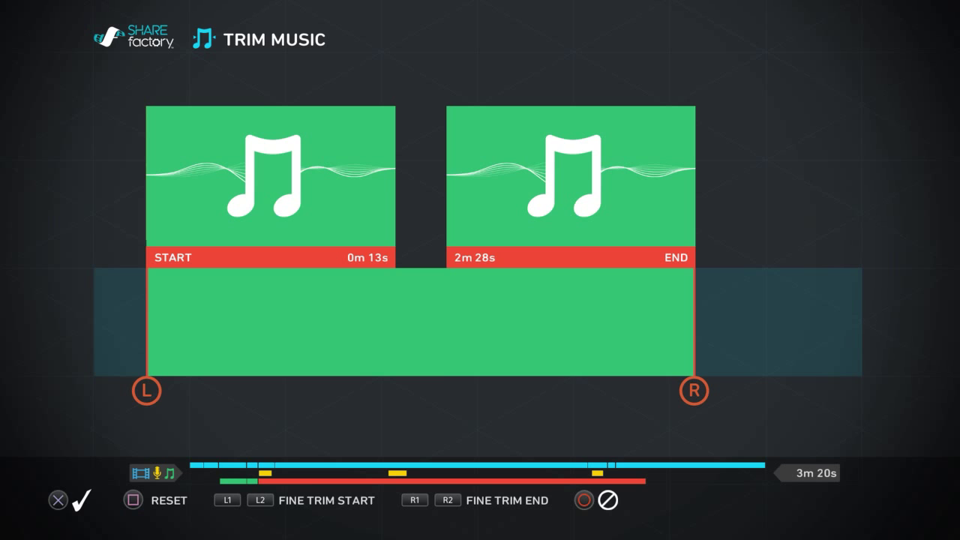
key(Return)
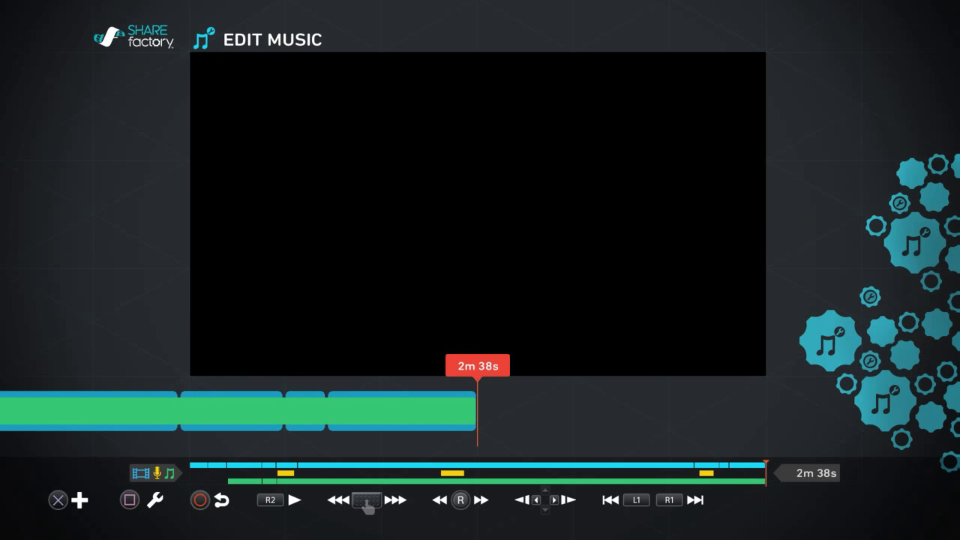
Examine where the trimmed music ends relative to the closing logo clip, returning the playhead to 2m 28s.
key(Left)
key(Right)
key(Left)
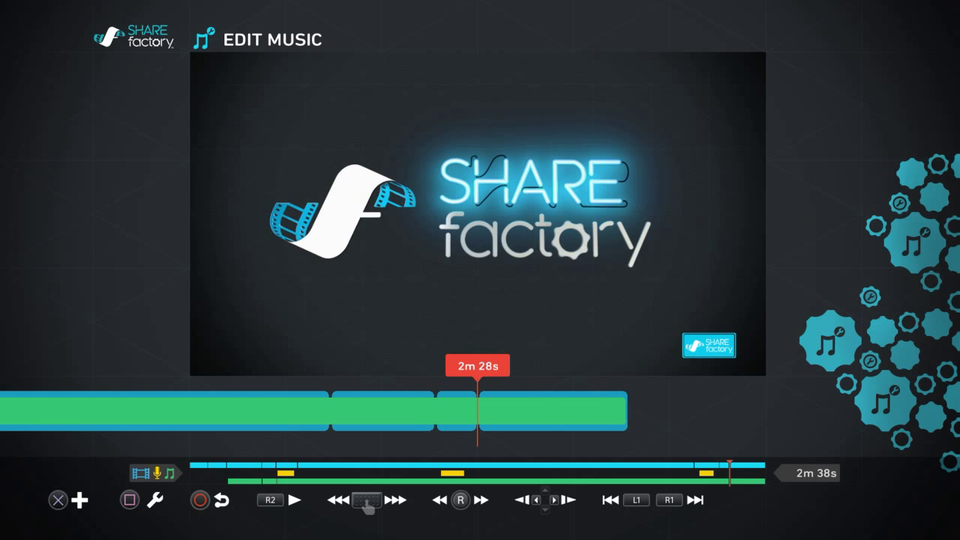
key(Left)
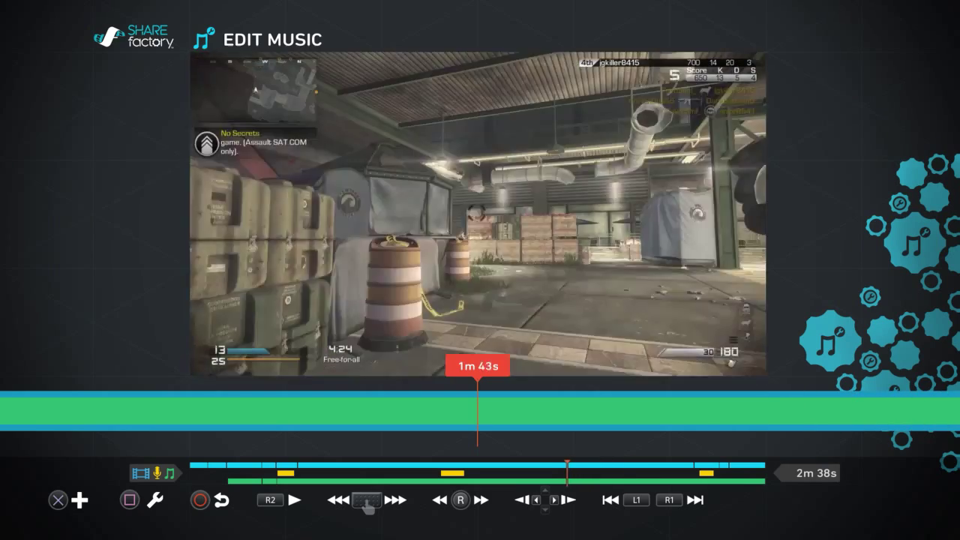
key(Right)
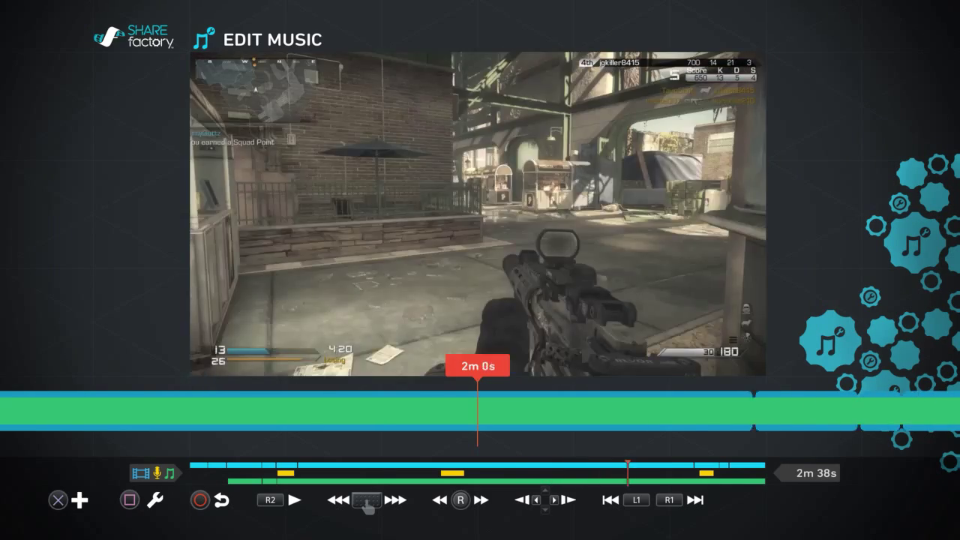
key(Right)
key(Right)
key(Right)
key(Right)
key(Right)
key(Right)
key(Right)
key(Right)
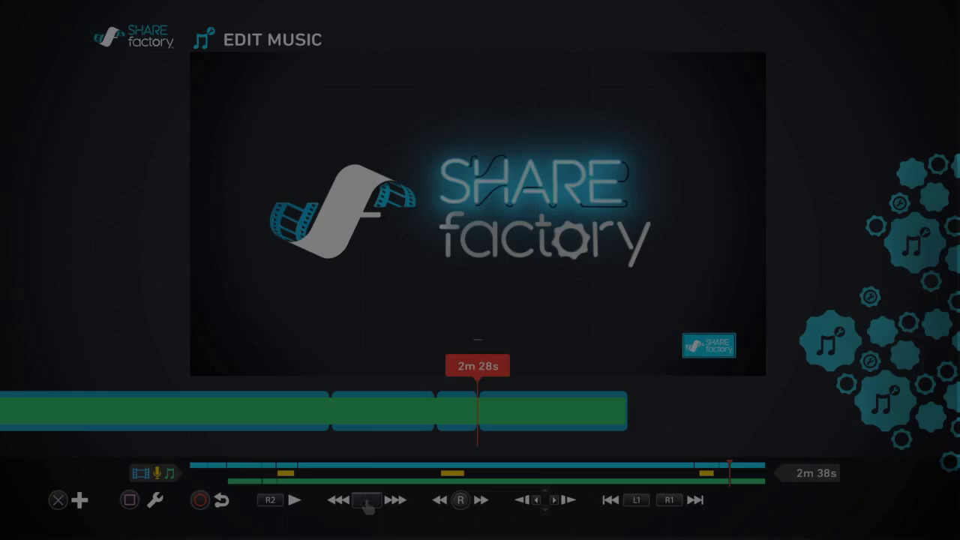
Shorten the last music segment by trimming its end point to 2m 18s.
key(Right)
key(Return)
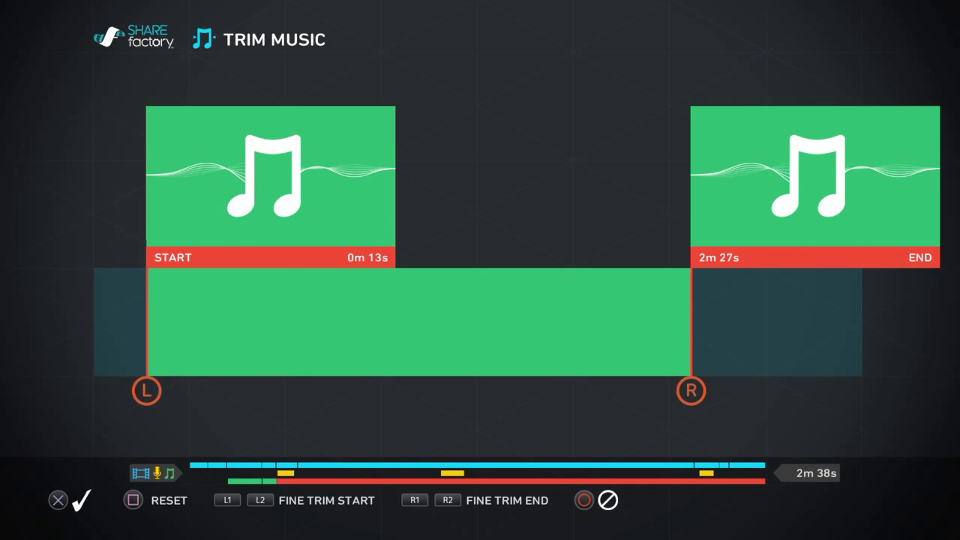
key(Left)
key(Left)
key(Left)
key(Left)
key(Left)
key(Left)
key(Left)
key(Left)
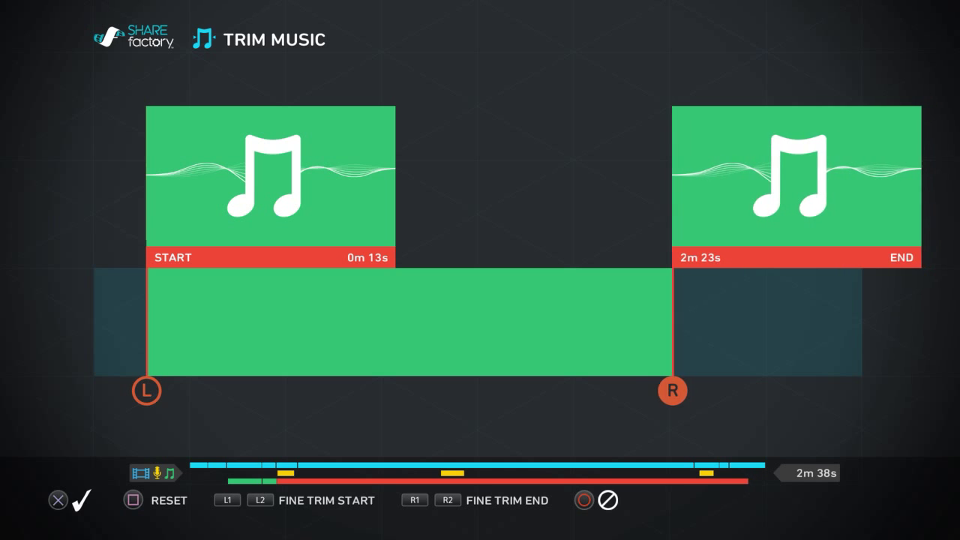
key(Left)
key(Left)
key(Left)
key(Left)
key(Left)
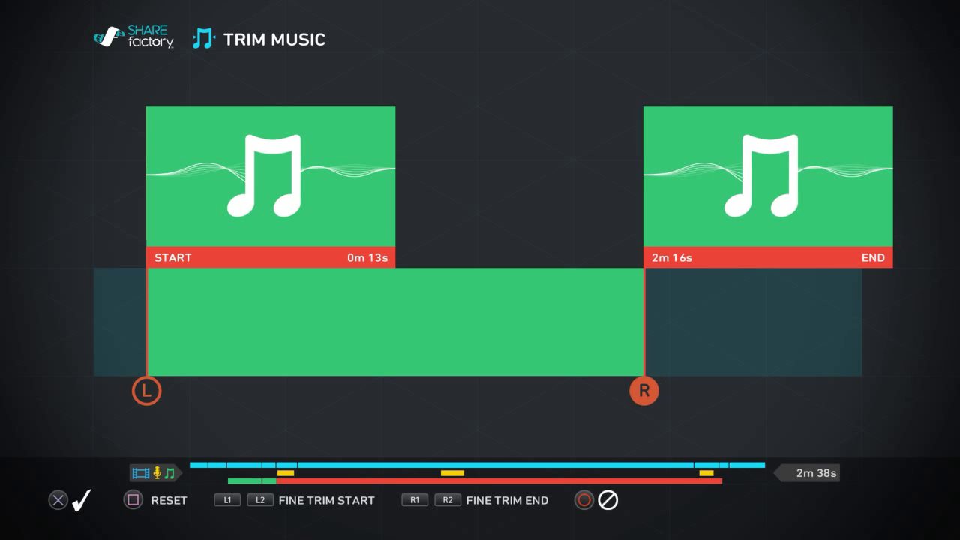
key(Right)
key(Right)
key(Right)
key(Right)
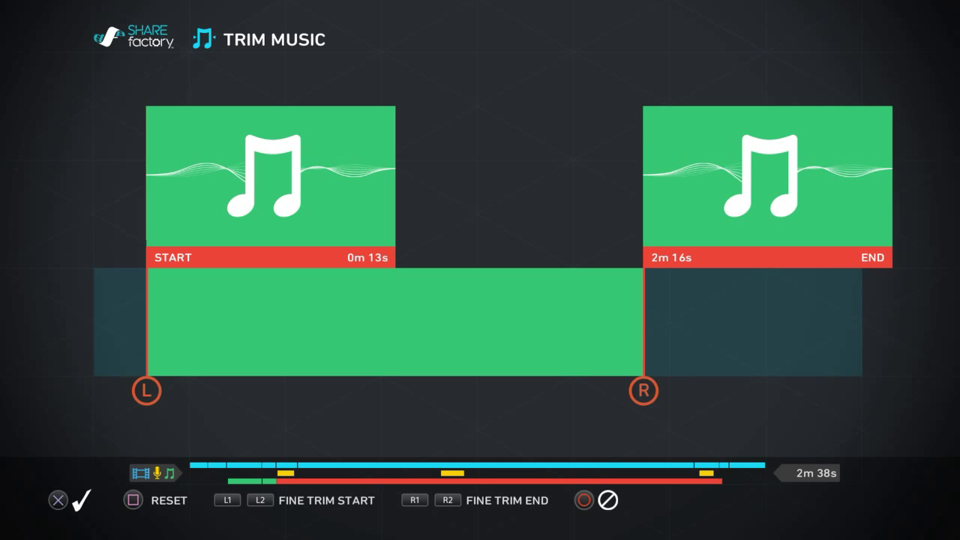
key(Left)
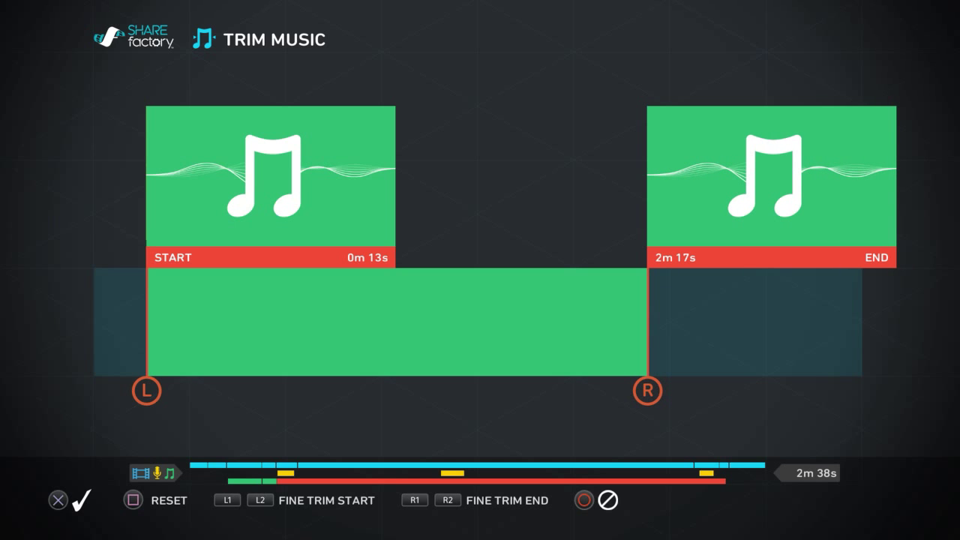
key(Right)
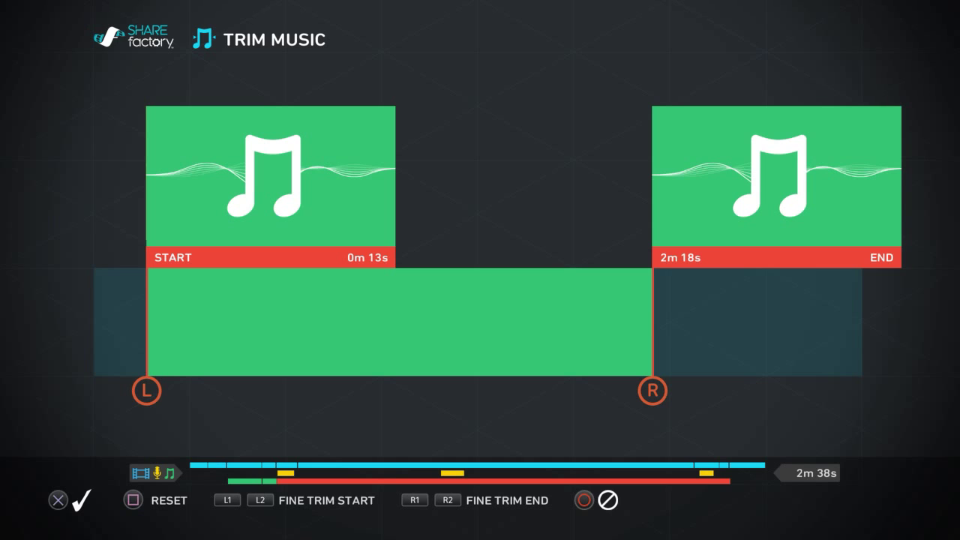
key(Return)
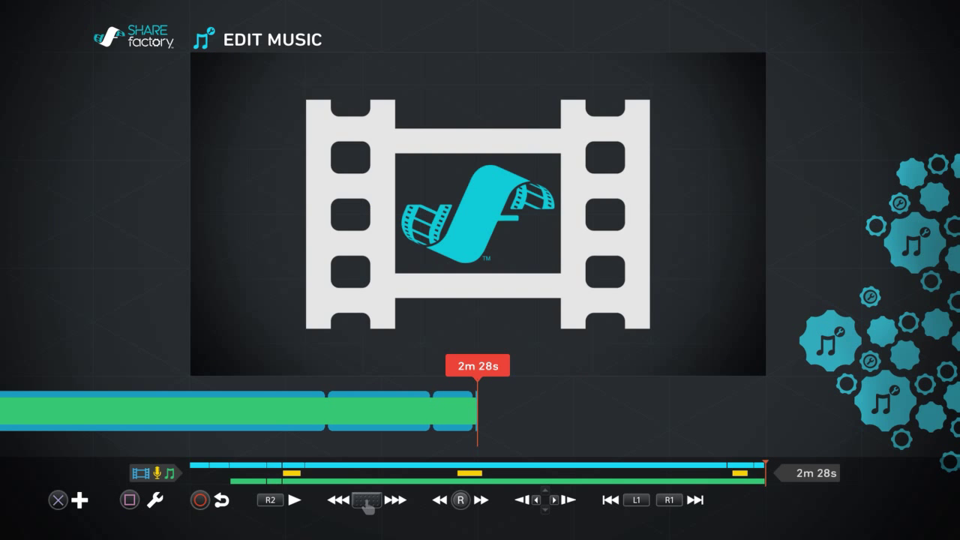
Trim the last music segment again, setting its end point to 2m 16s.
key(Return)
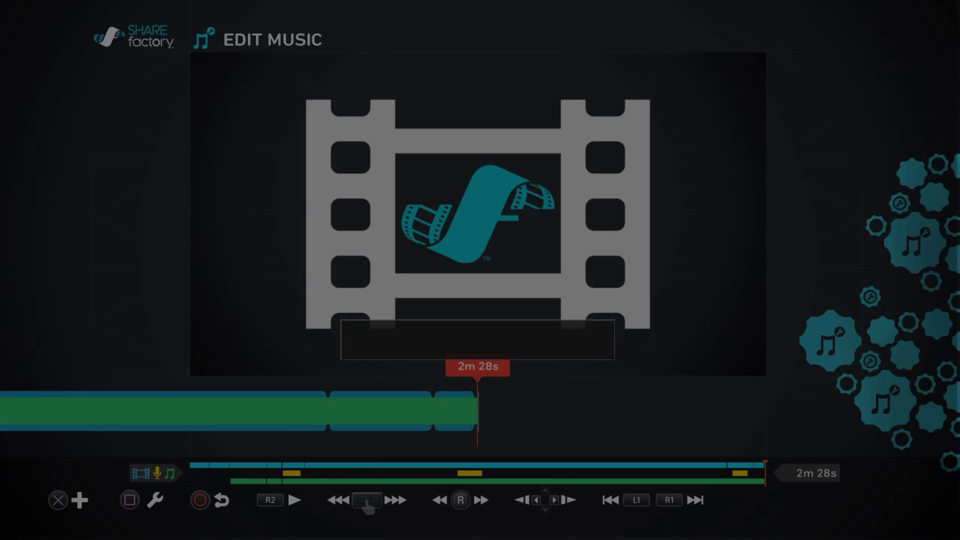
key(Right)
key(Return)
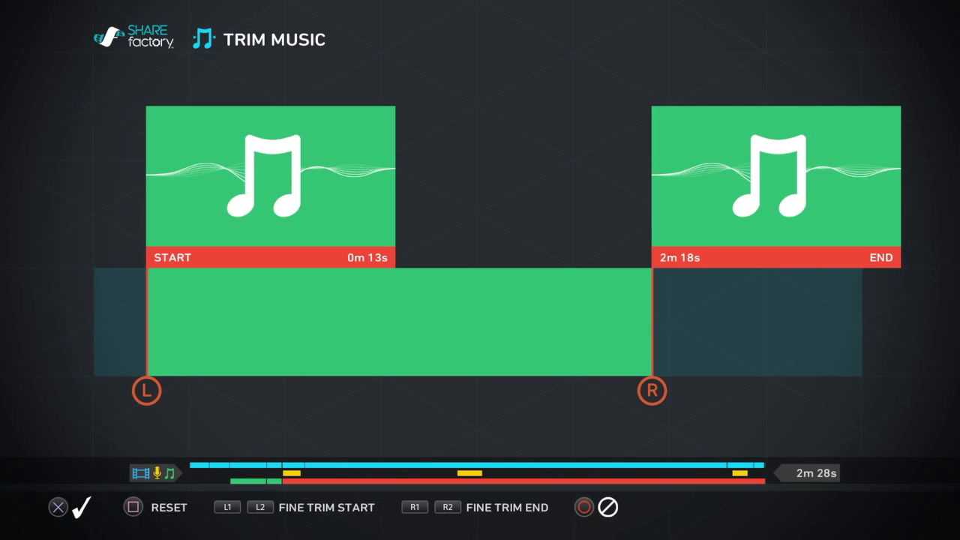
key(Left)
key(Right)
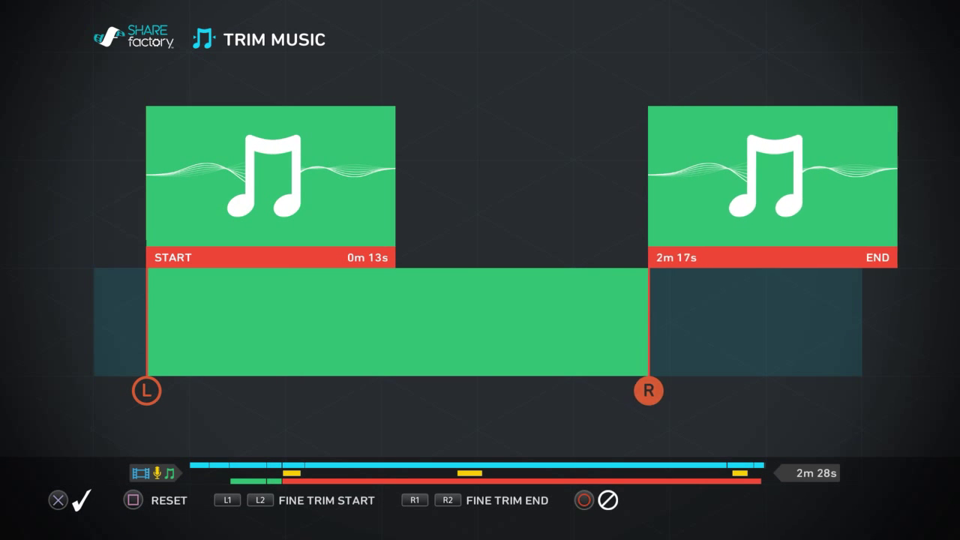
key(Right)
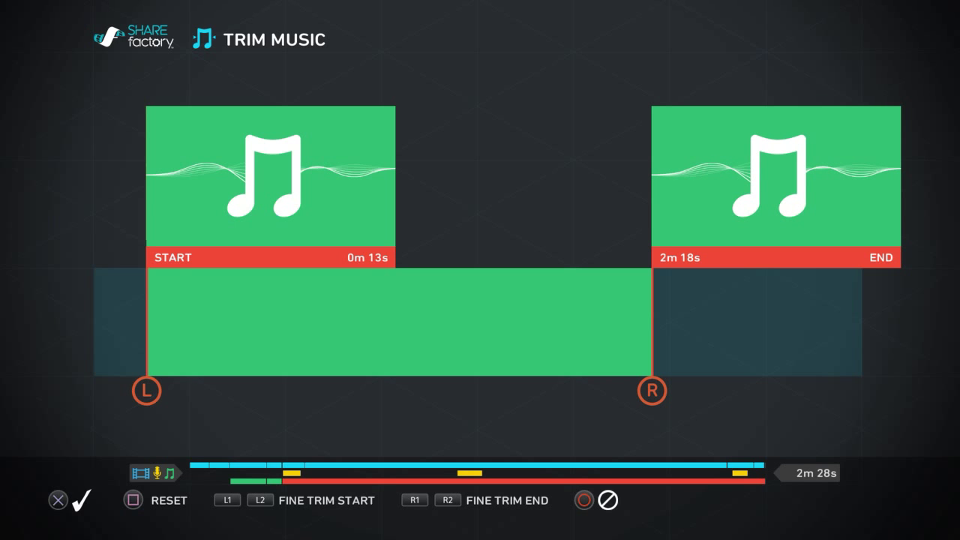
key(Left)
key(Left)
key(Left)
key(Right)
key(Right)
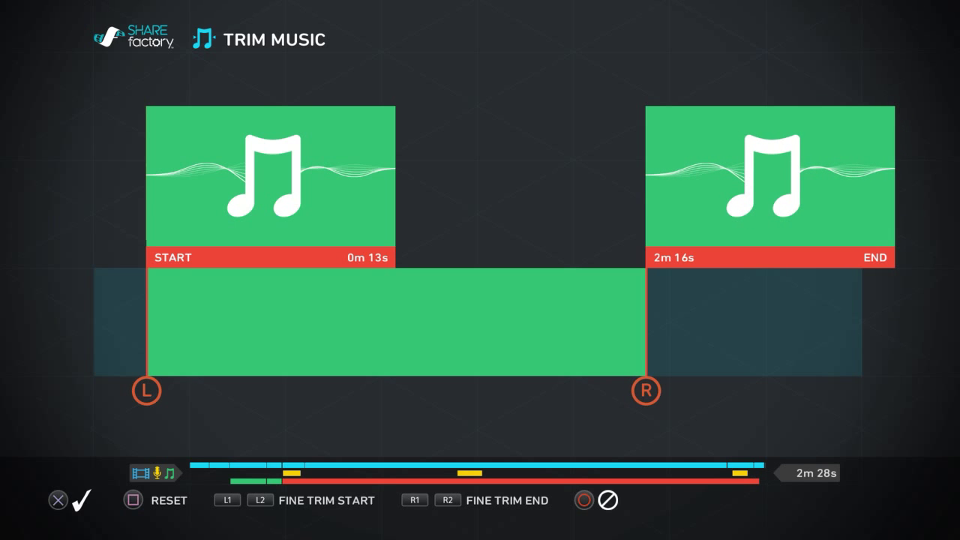
key(Return)
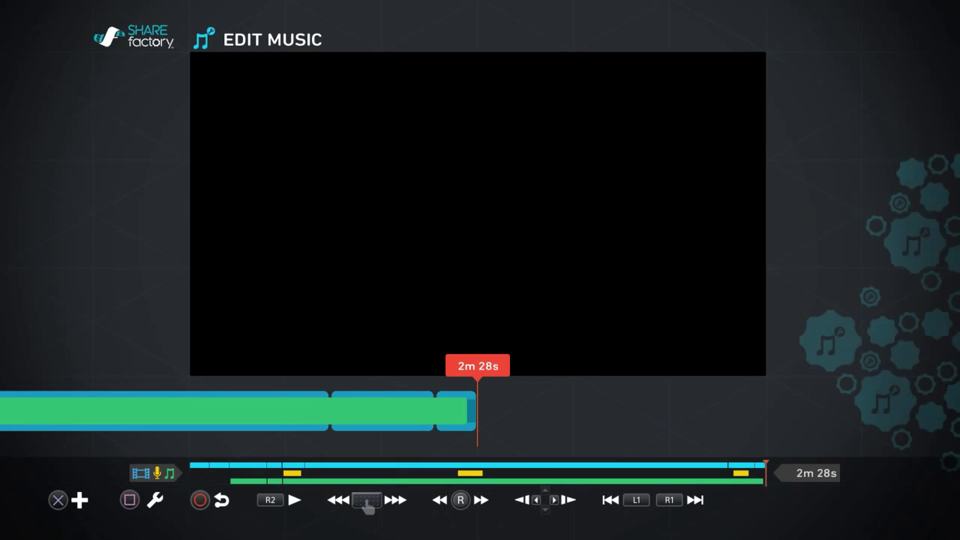
Examine the end of the video between 2m 24s and 2m 28s to check where the trimmed music stops.
key(space)
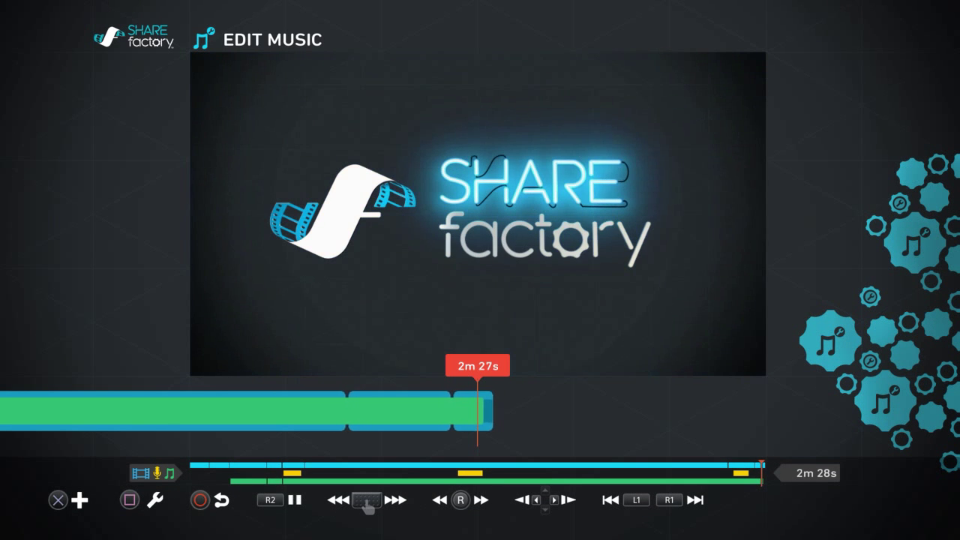
key(Left)
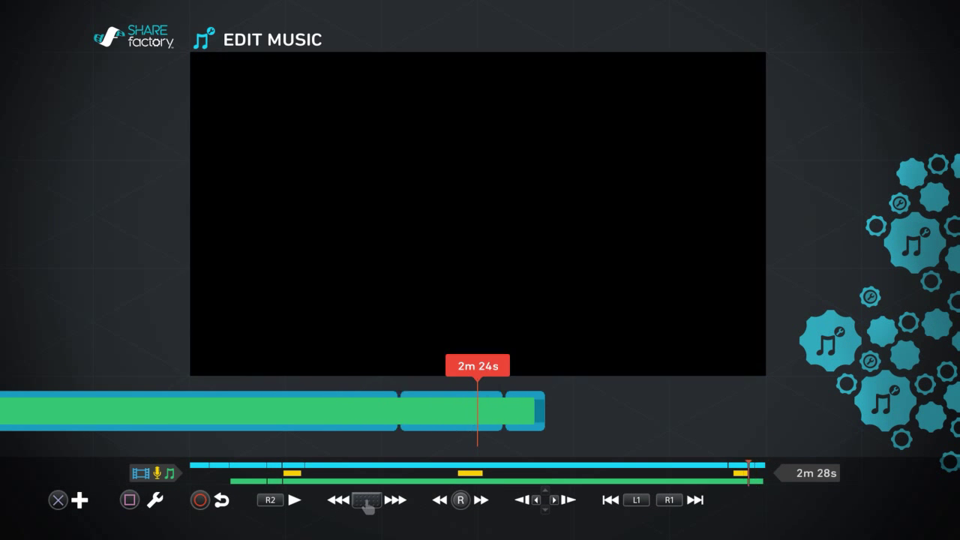
key(Right)
key(Right)
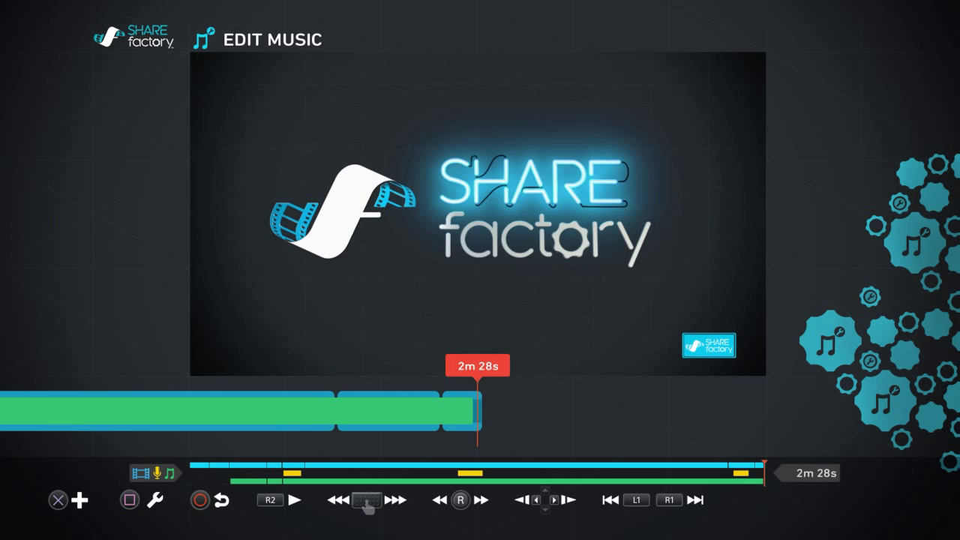
key(Left)
key(Right)
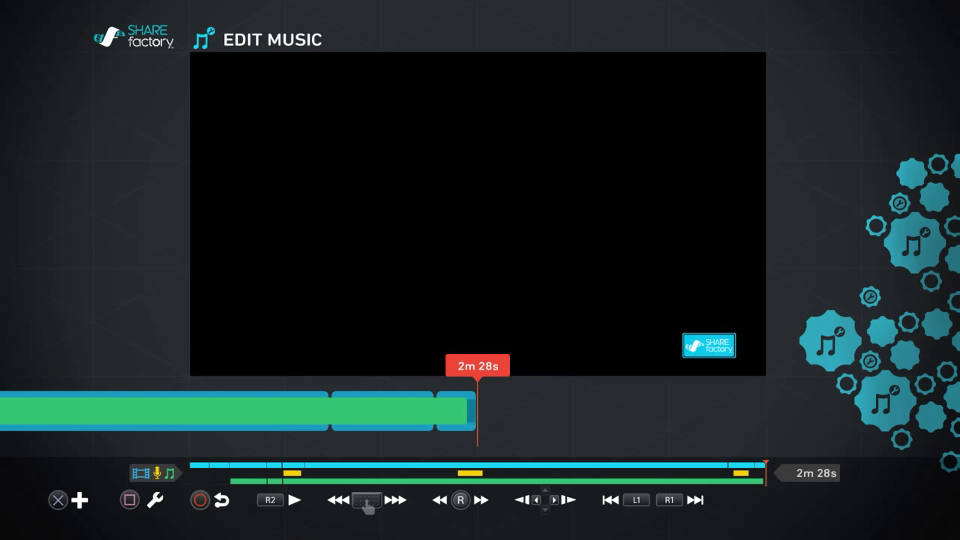
key(Left)
key(Left)
key(Right)
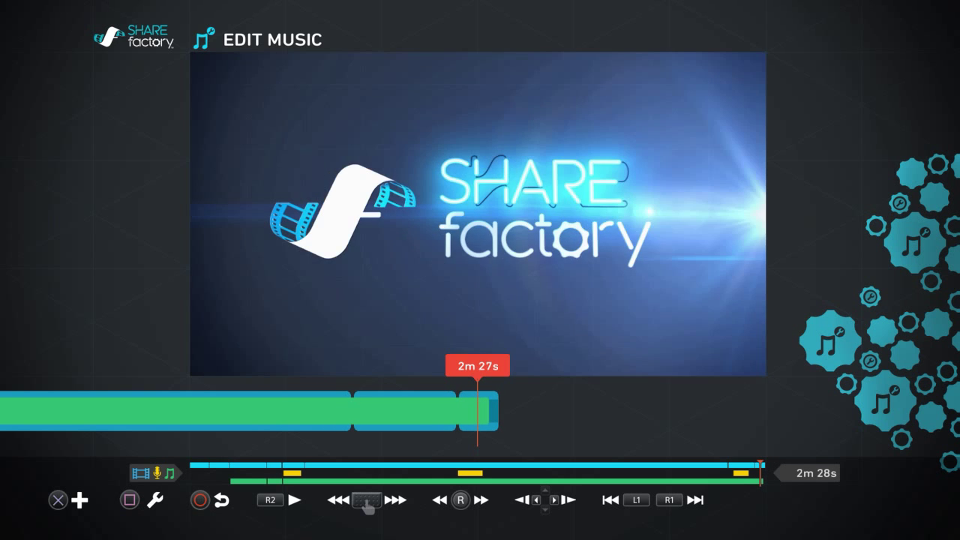
key(Left)
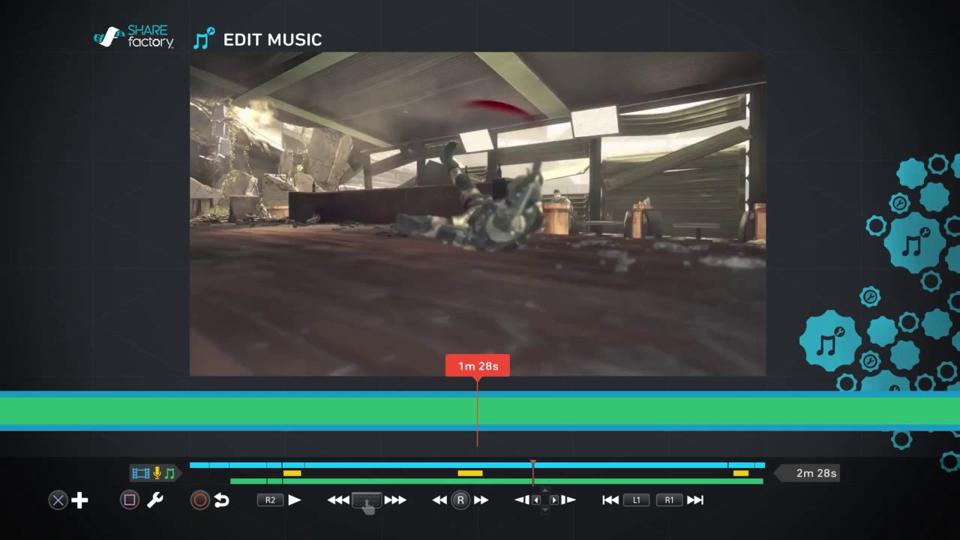
Return to the main timeline and play it from 0m 10s to review the first commentary section between 0m 24s and 0m 29s.
key(Escape)
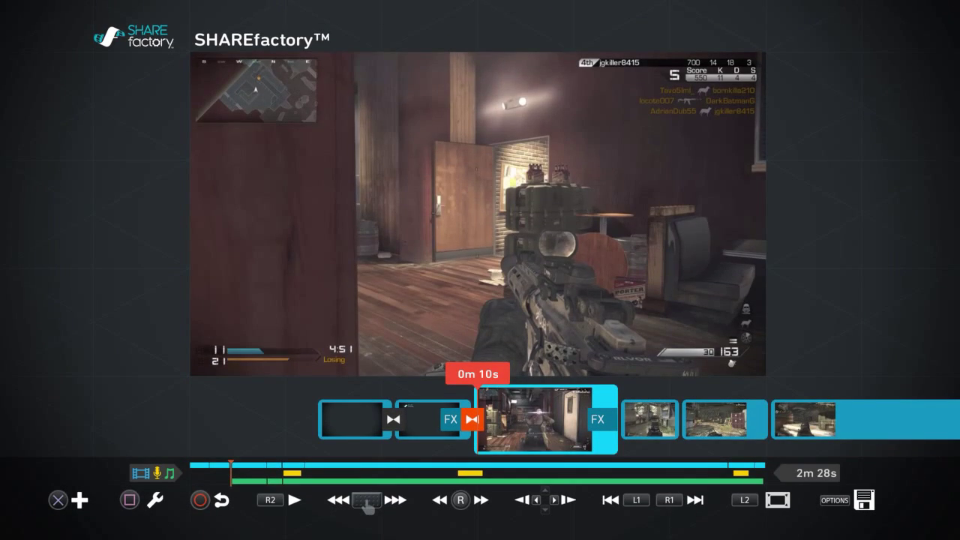
key(Left)
key(Right)
key(Left)
key(space)
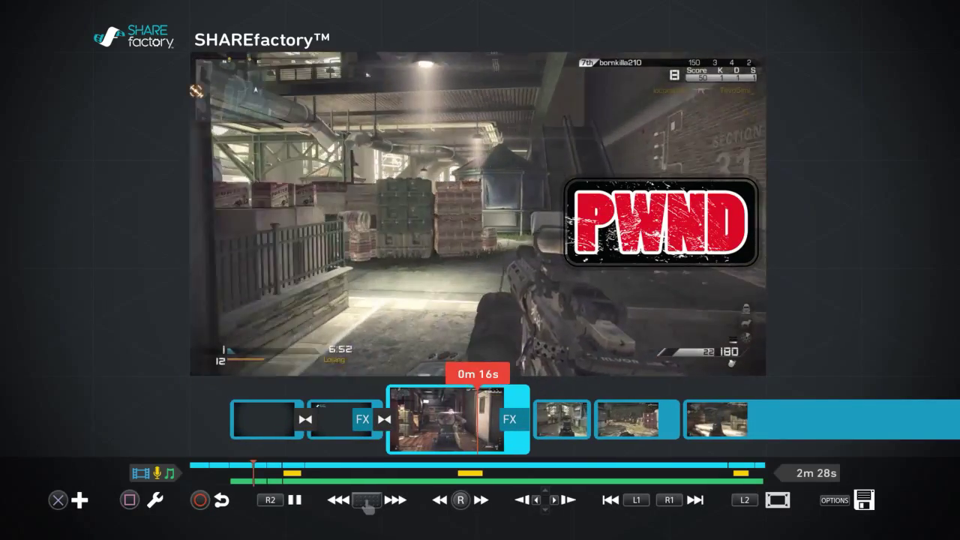
key(space)
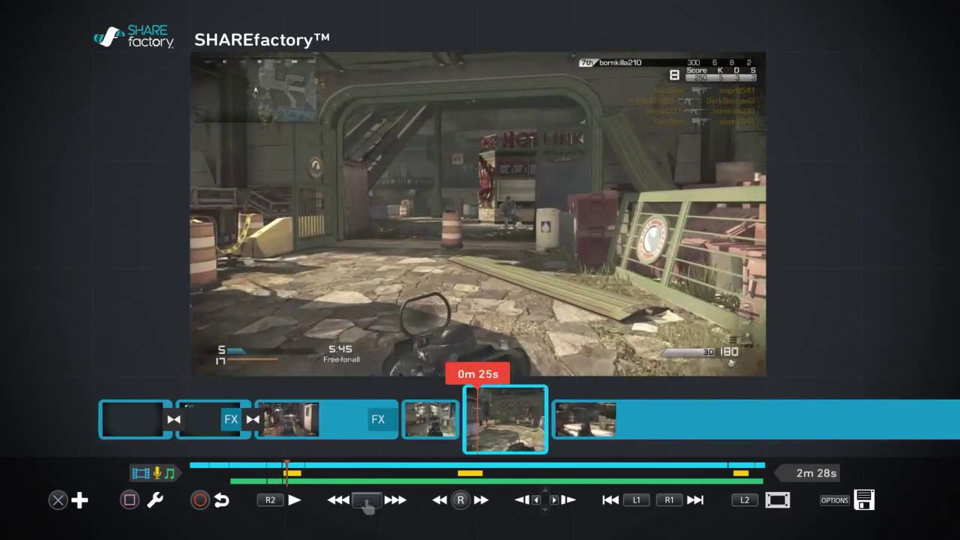
key(Left)
key(space)
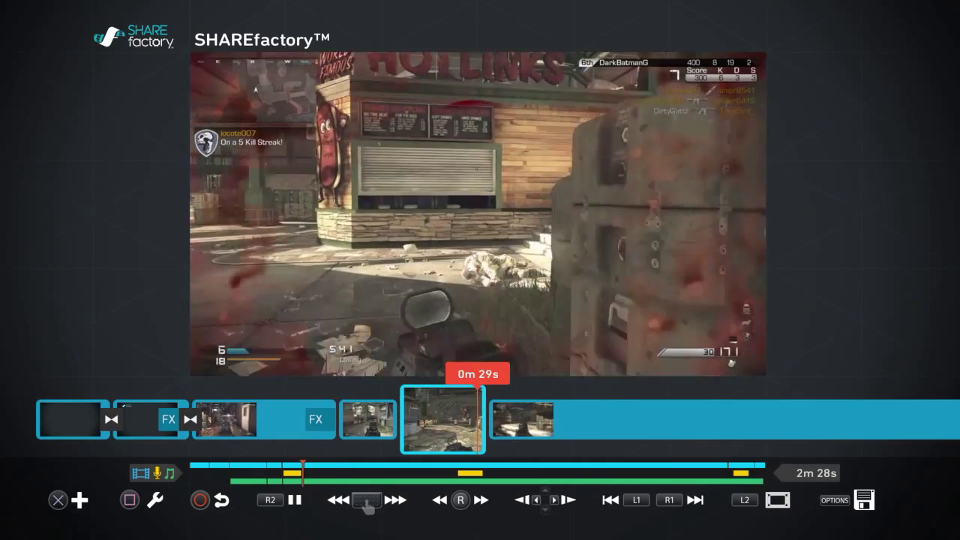
key(space)
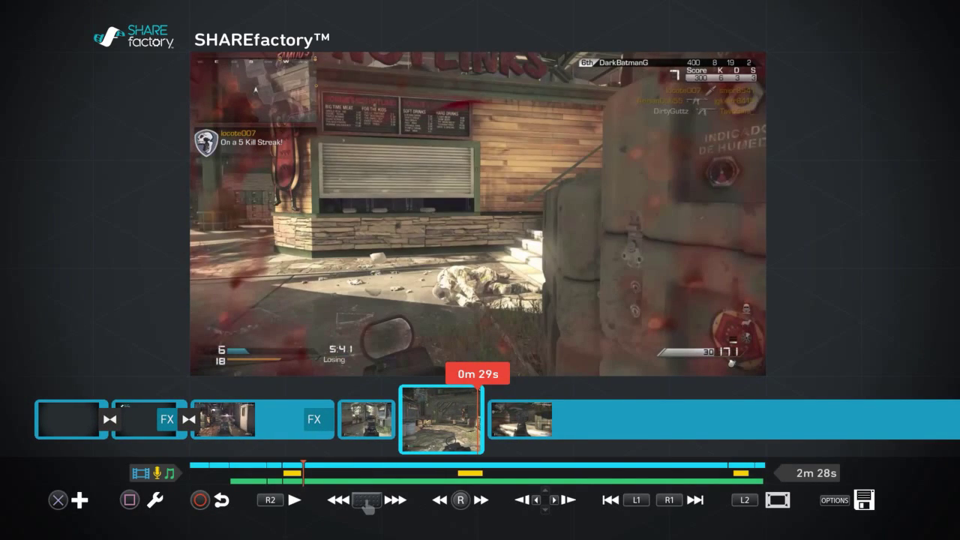
key(Left)
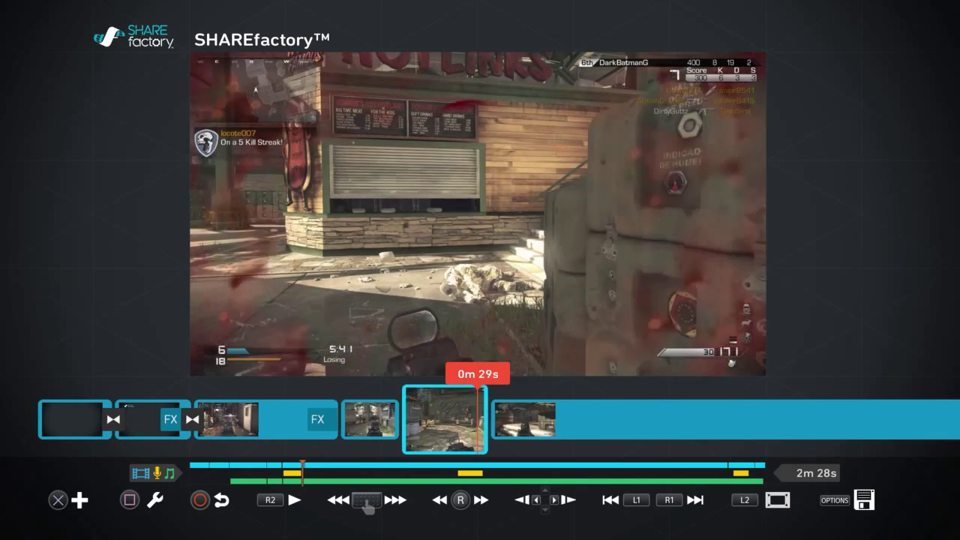
key(Left)
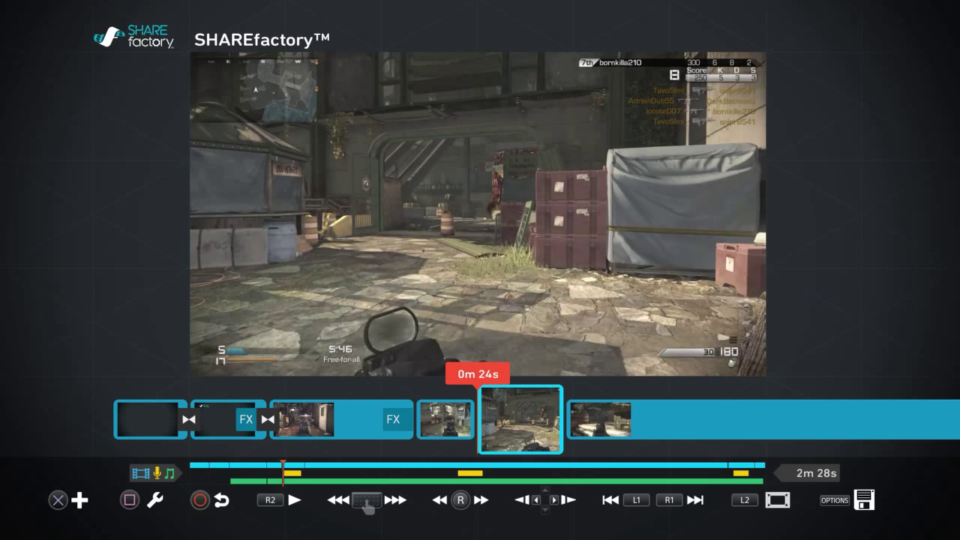
Open the background music for editing from the clip that starts at 0m 24s.
key(Return)
key(Right)
key(Right)
key(Right)
key(Right)
key(Right)
key(Right)
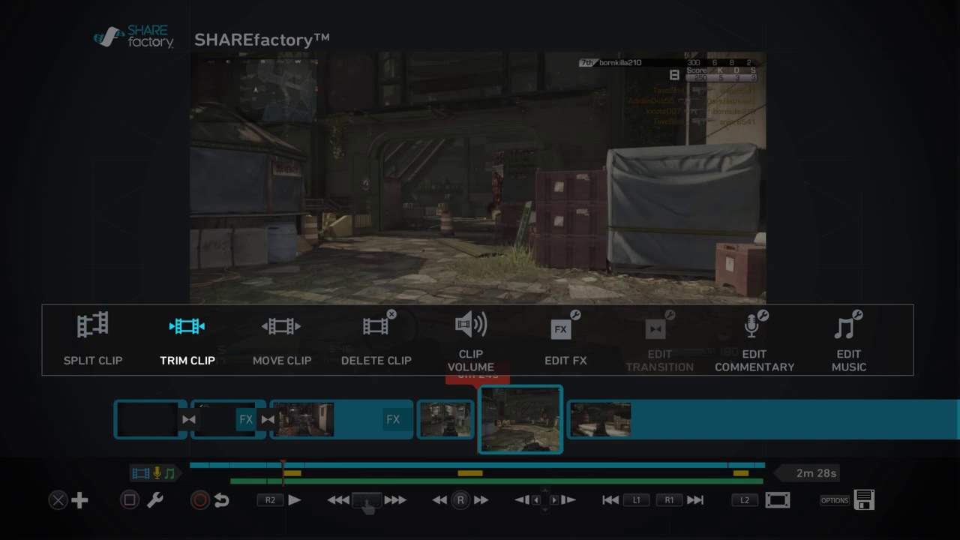
key(Left)
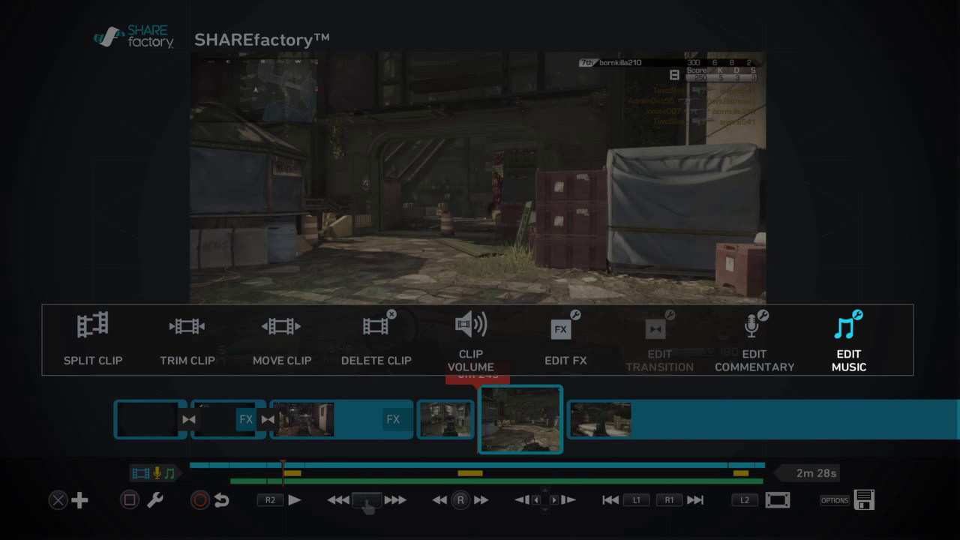
key(Return)
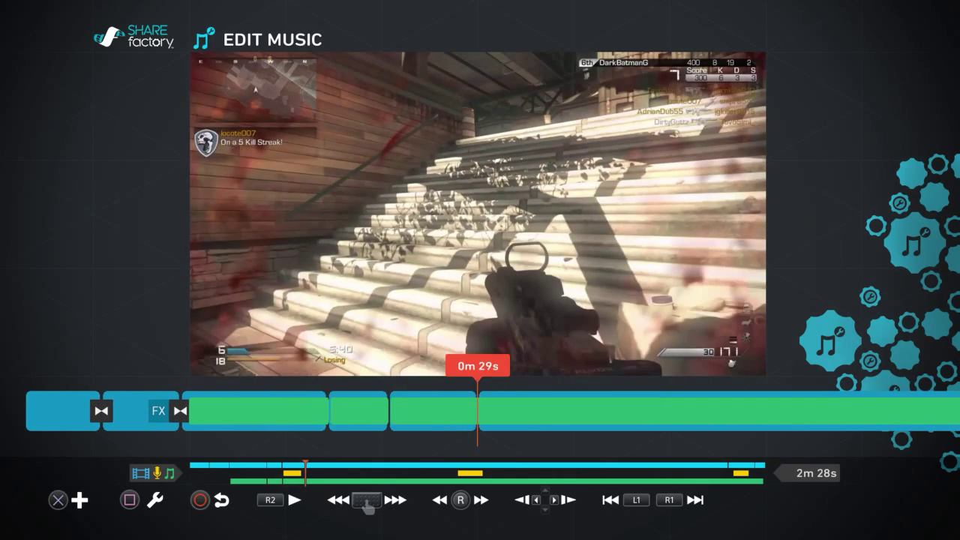
Split the background music at 0m 29s and leave the split tool.
key(Return)
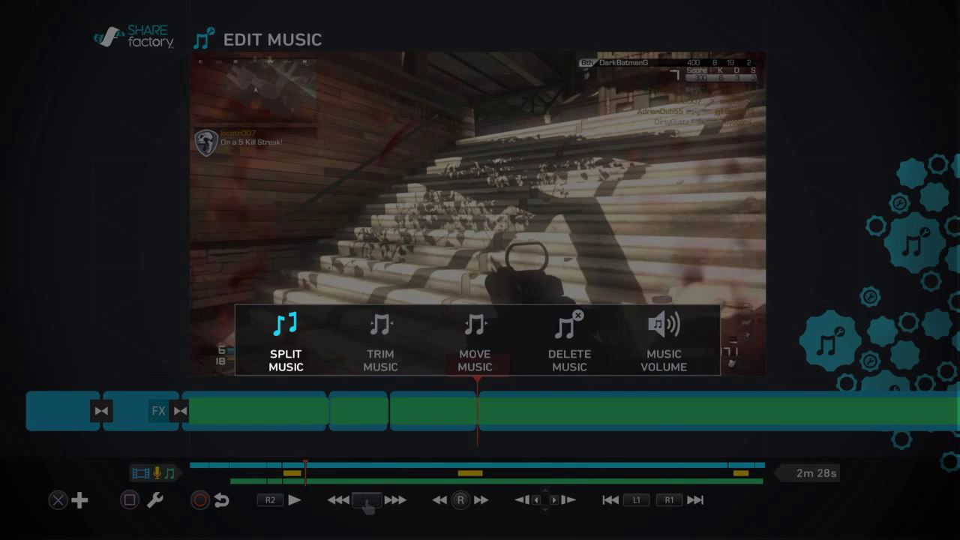
key(Return)
key(Return)
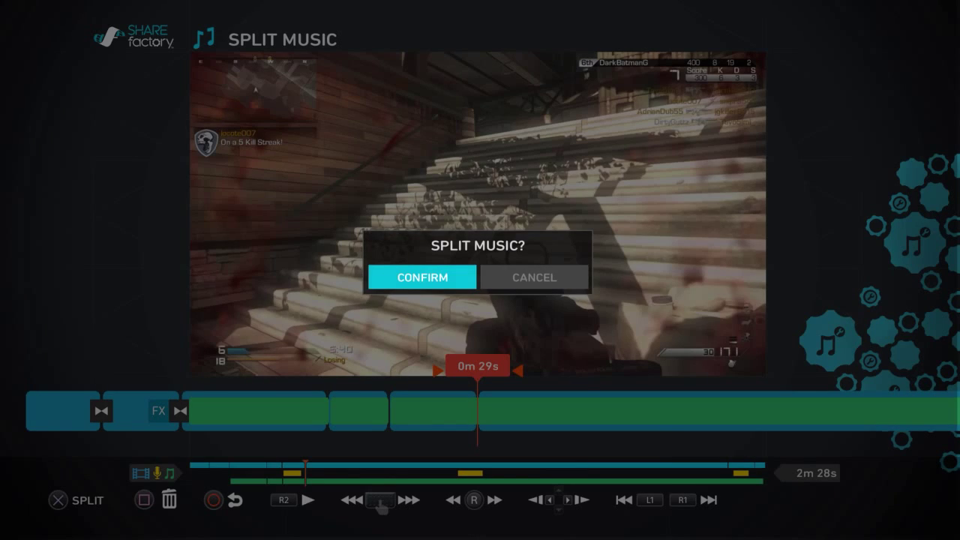
key(Return)
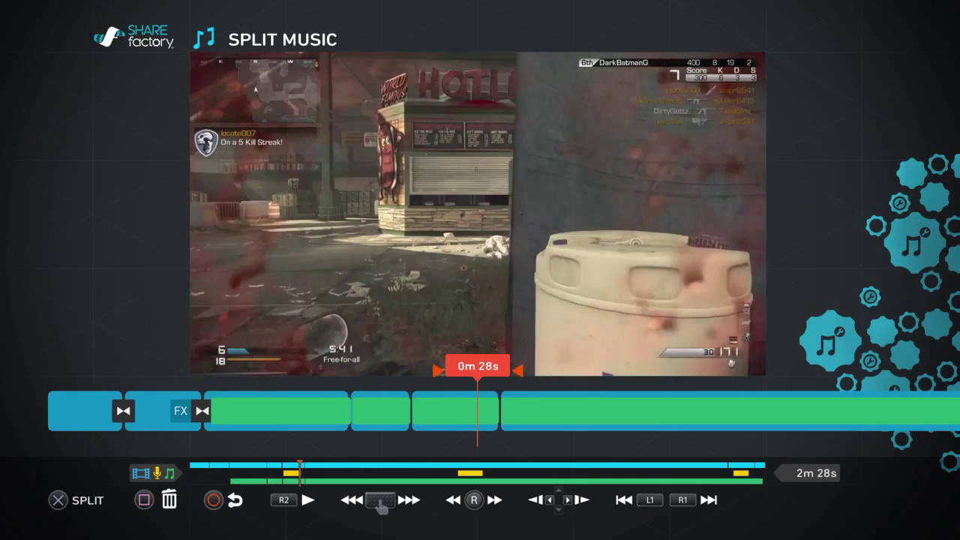
key(Left)
key(Escape)
Mute the music segment between 0m 24s and 0m 29s by setting its volume to 0%, and play the timeline back.
key(Left)
key(Left)
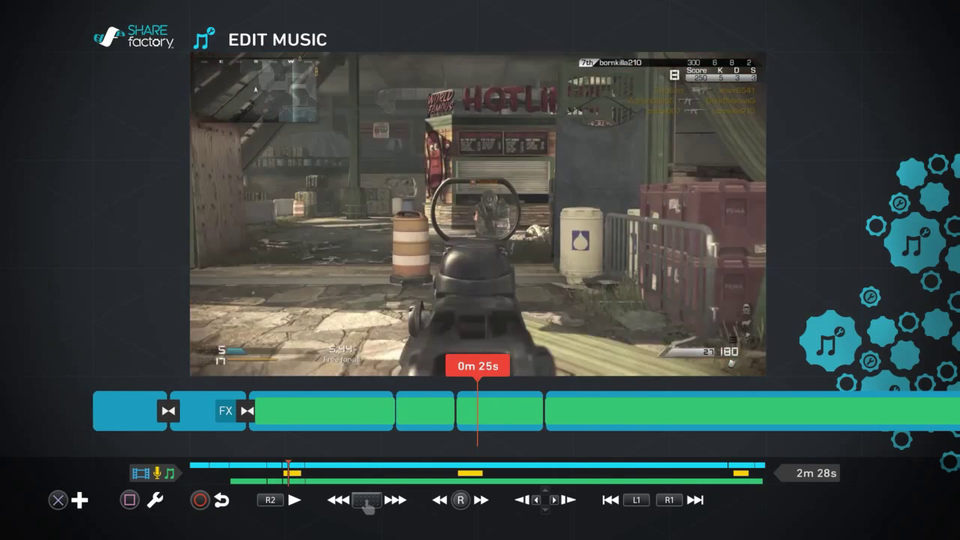
key(Left)
key(Left)
key(Right)
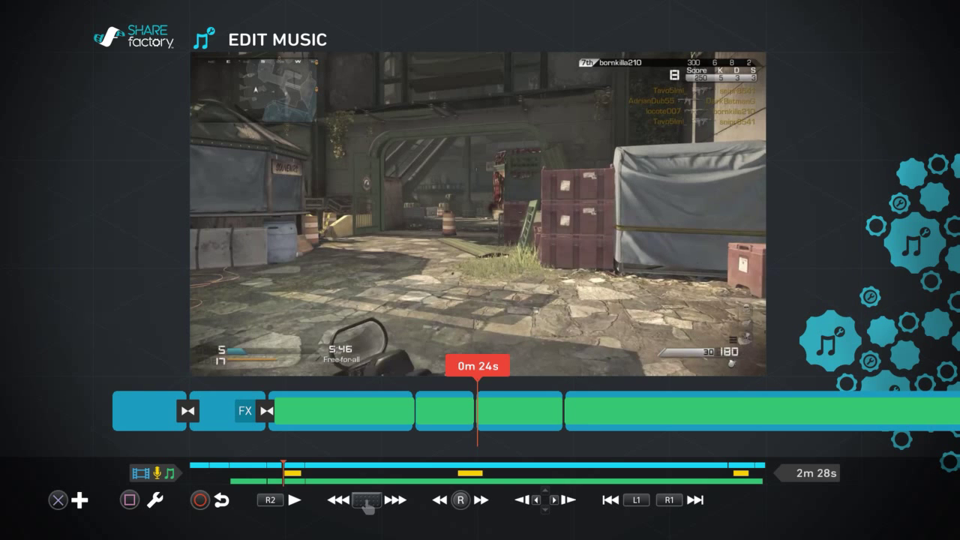
key(s)
key(Right)
key(Right)
key(Right)
key(Right)
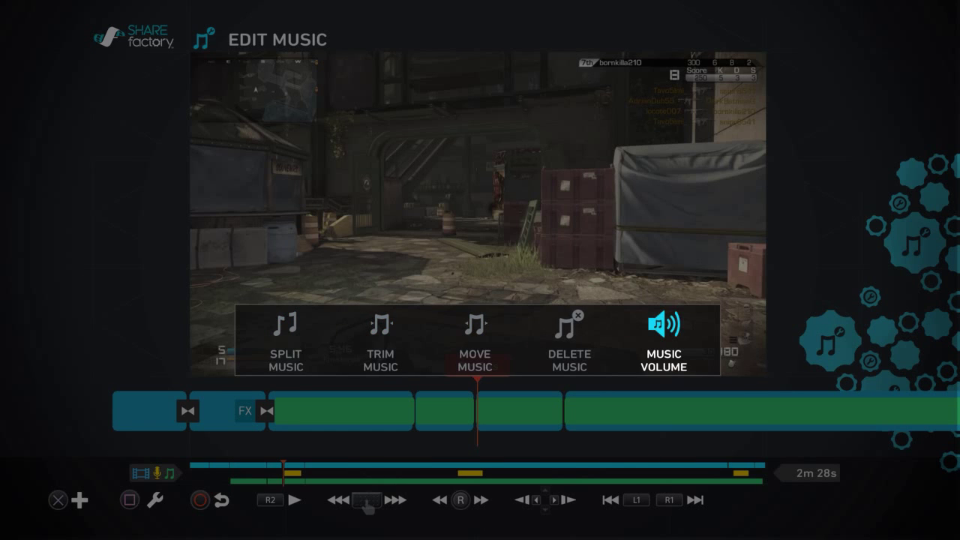
key(Return)
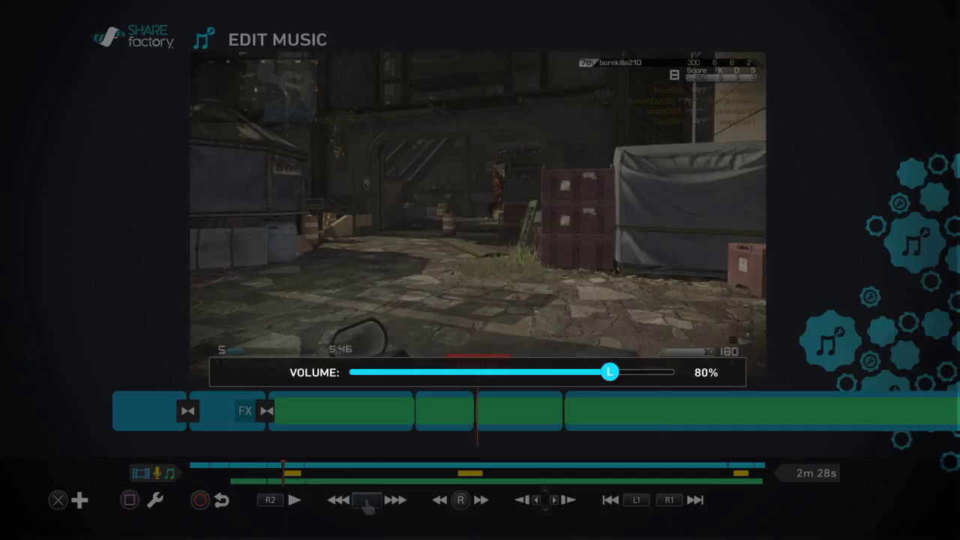
key(Left)
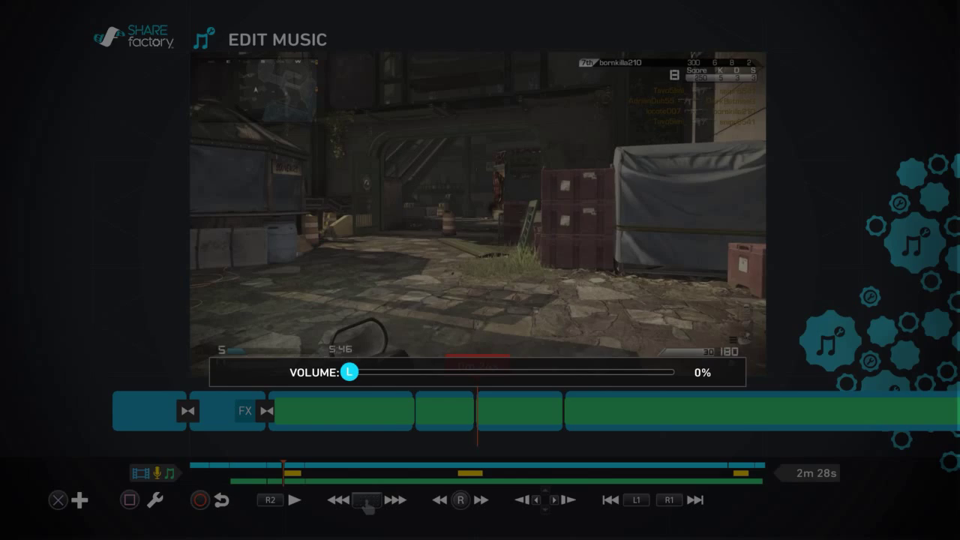
key(Return)
key(space)
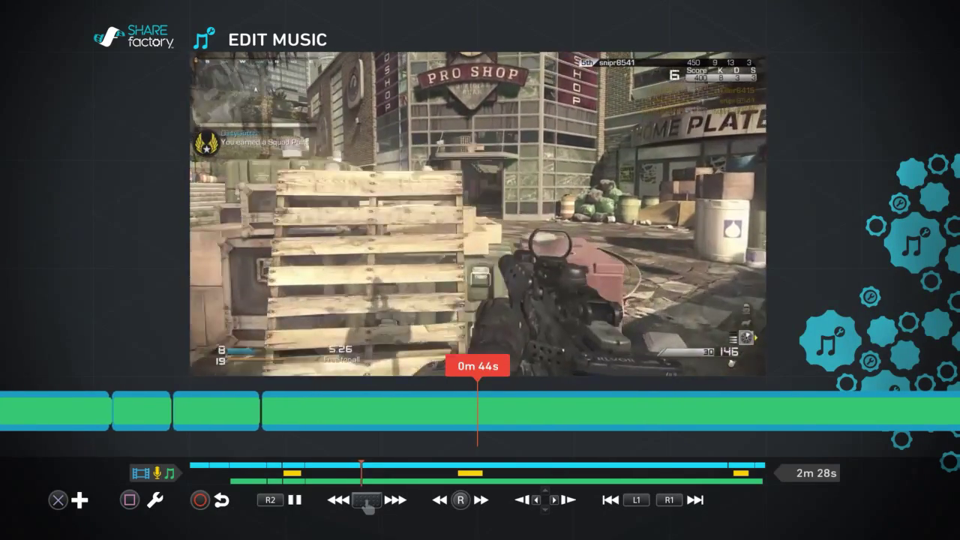
key(Left)
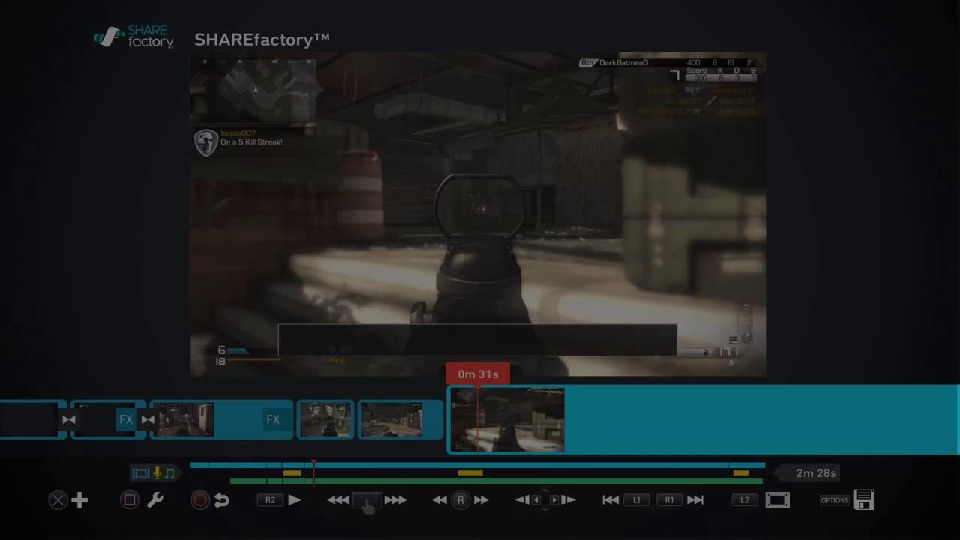
key(Return)
key(Right)
key(Right)
key(Right)
key(Right)
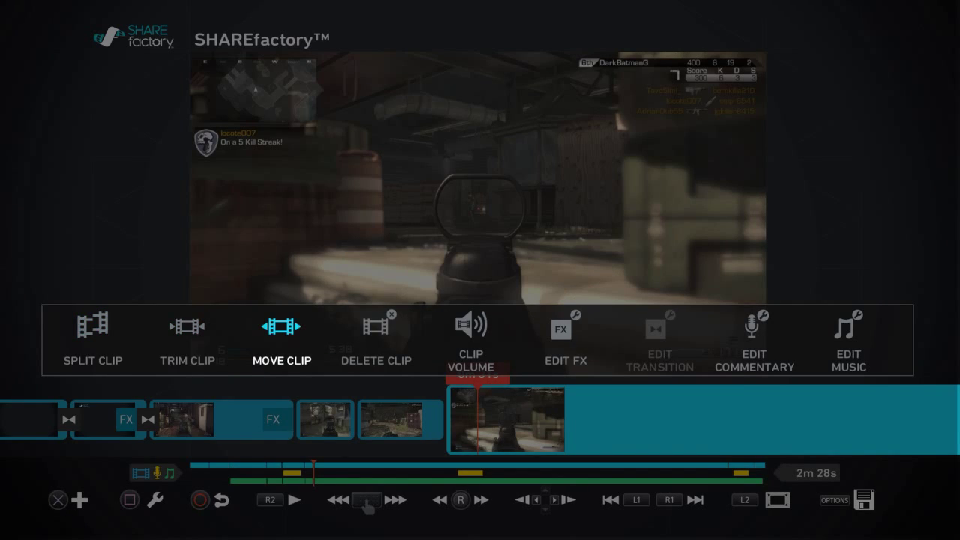
key(Right)
key(Right)
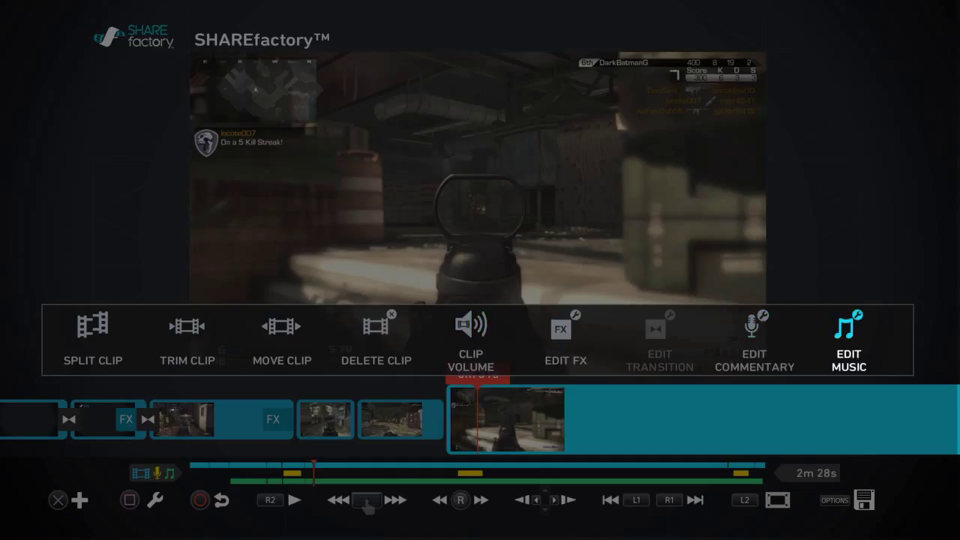
key(Left)
key(Left)
key(Right)
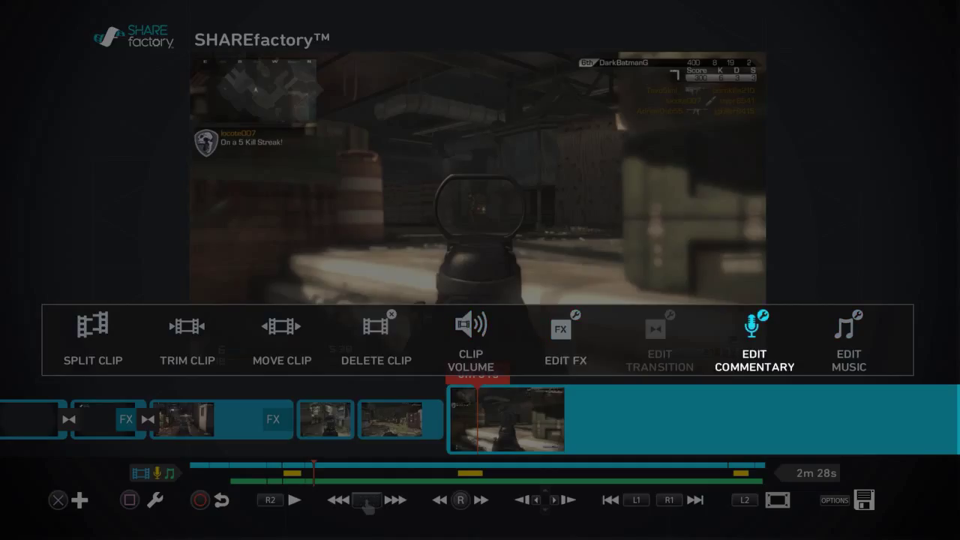
key(Left)
key(Left)
key(Left)
key(Left)
key(Left)
key(Left)
key(Right)
key(Right)
key(Right)
key(Right)
key(Right)
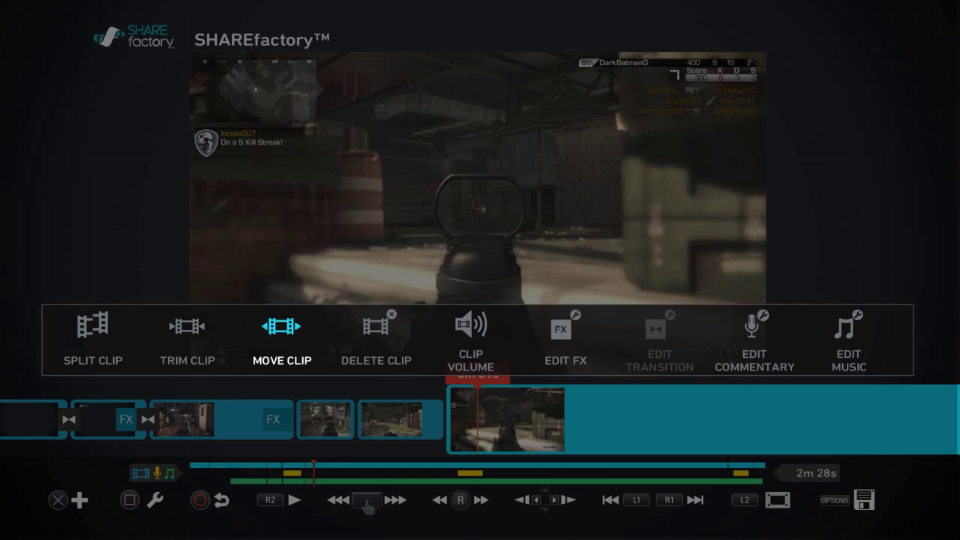
key(Escape)
Examine the timeline from the long gameplay clip up to the start of the clip at 2m 19s.
key(Right)
key(Right)
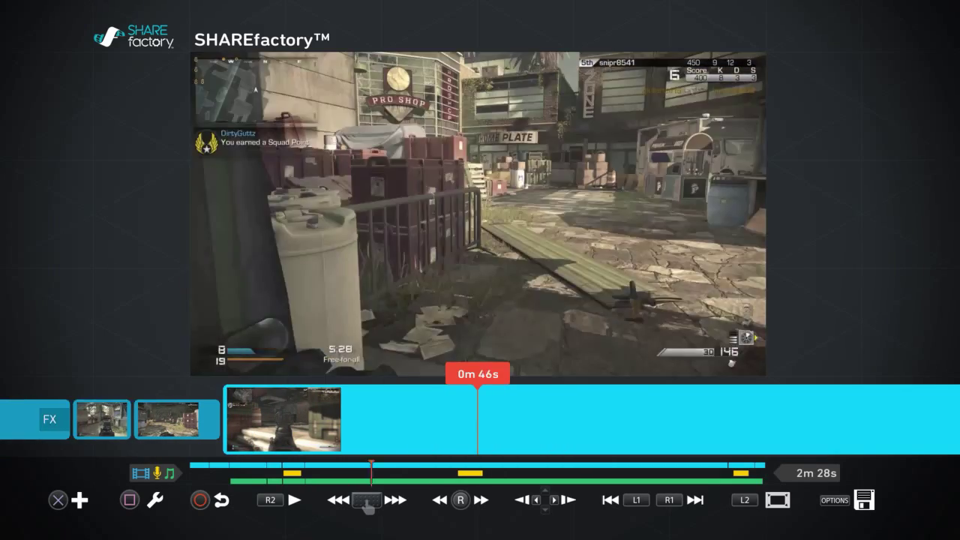
key(Right)
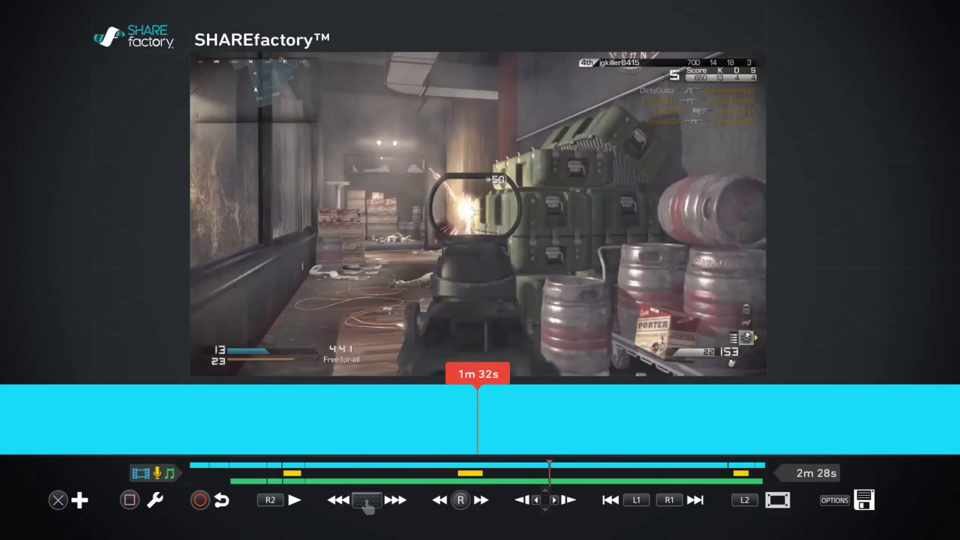
key(Right)
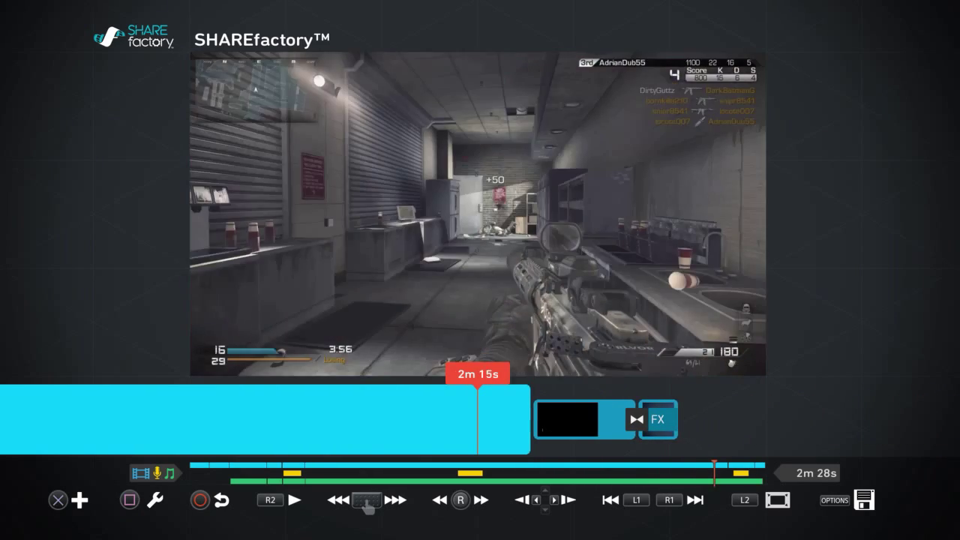
key(Left)
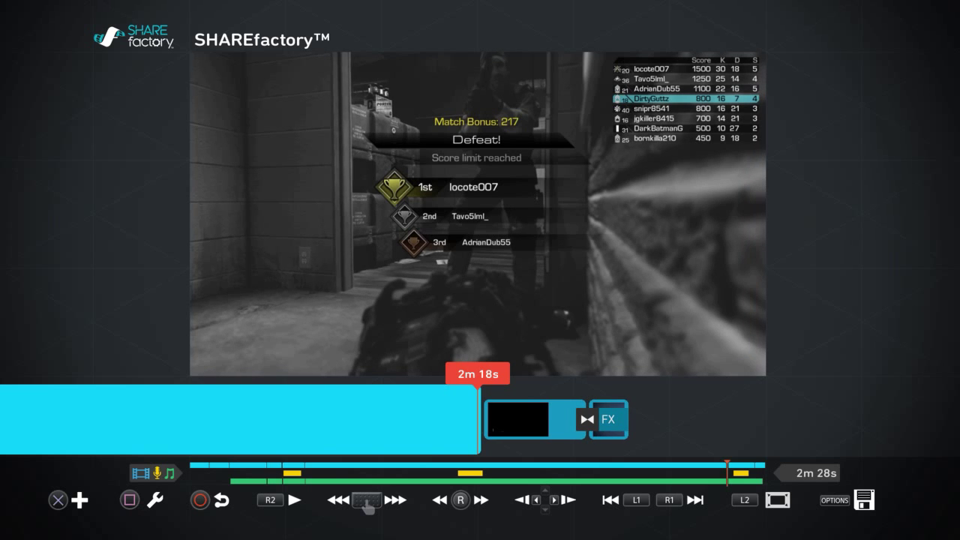
key(Right)
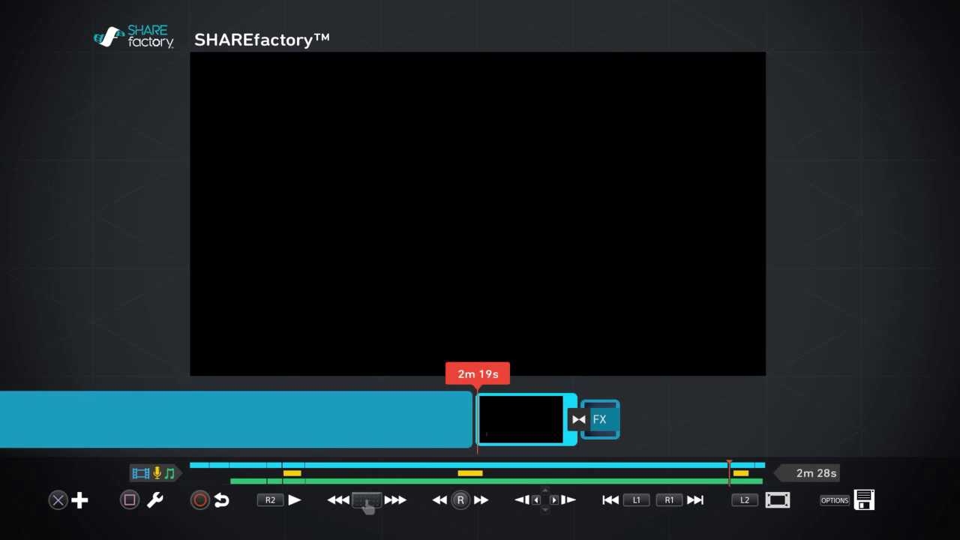
key(Left)
key(Return)
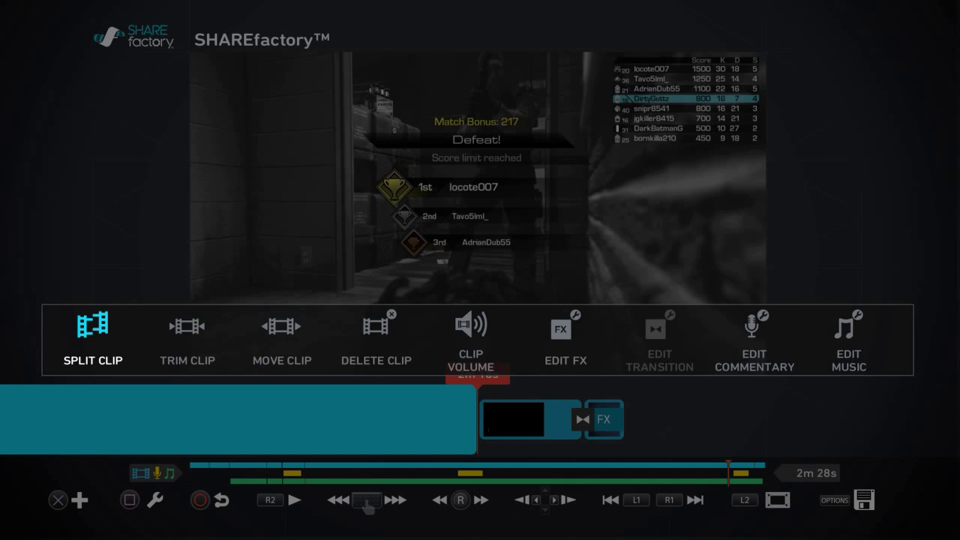
key(Right)
key(Right)
key(Right)
key(Right)
key(Right)
key(Right)
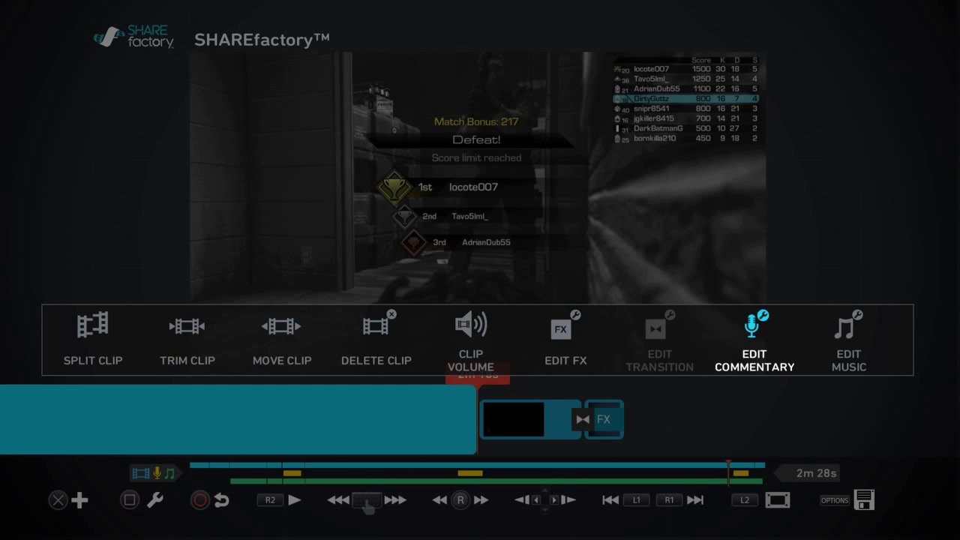
key(Escape)
key(Right)
key(Return)
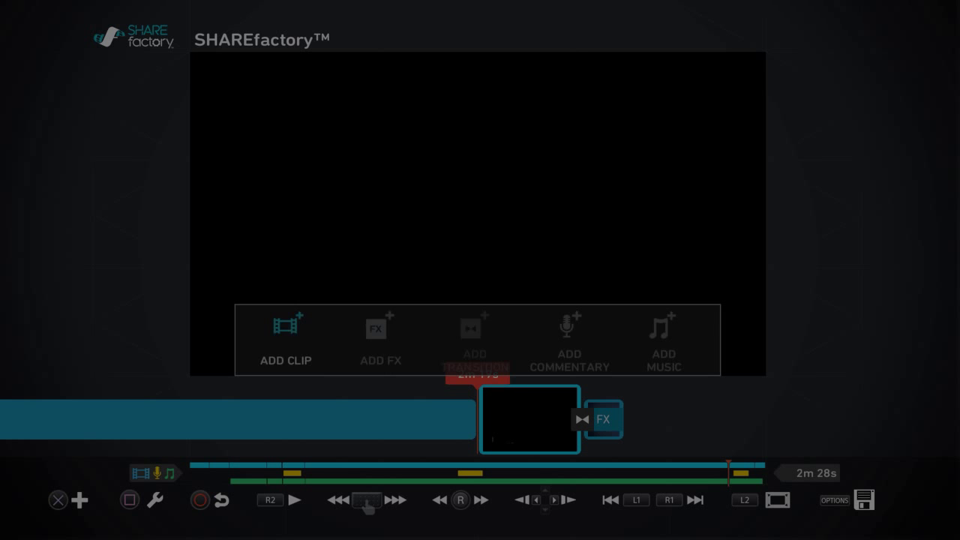
key(Right)
key(Left)
key(Escape)
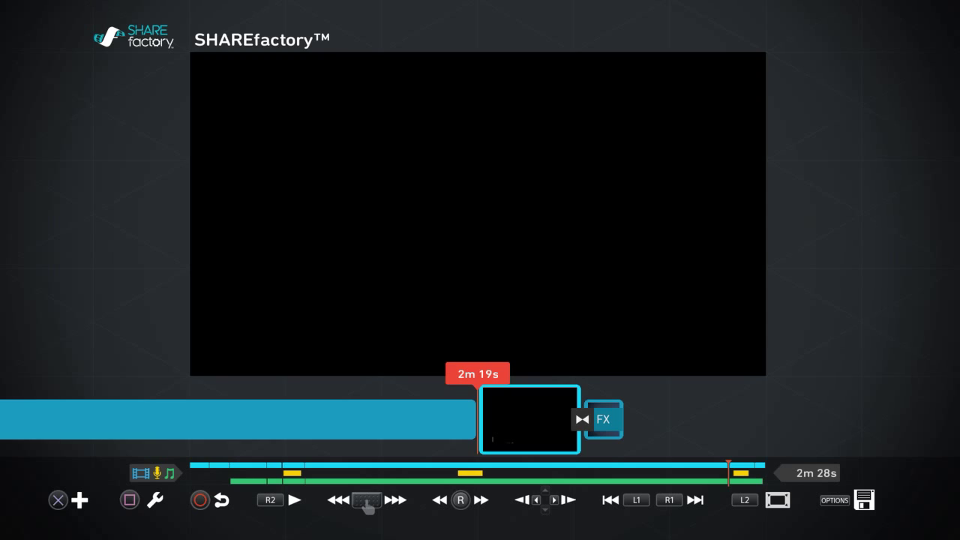
Start adding a transition at the end of the long gameplay clip.
key(Left)
key(Return)
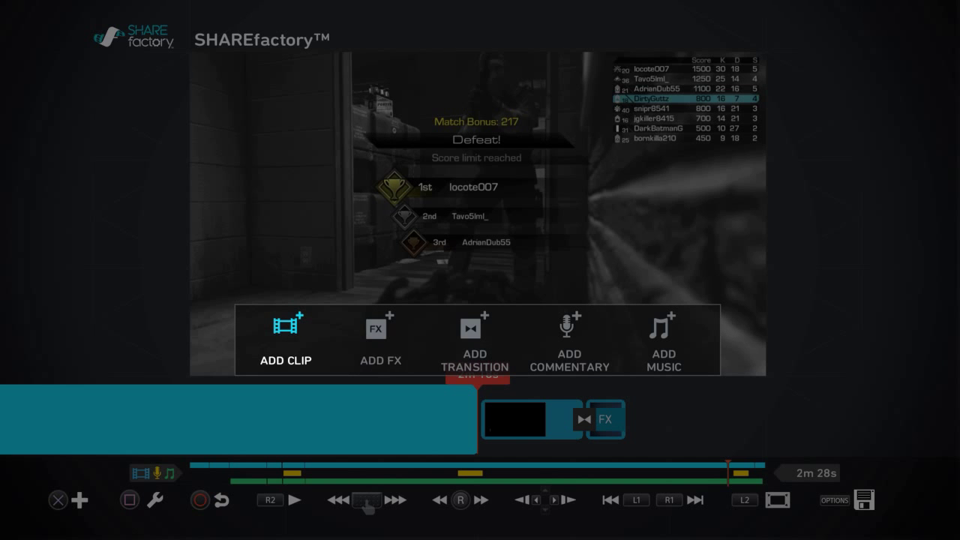
key(Right)
key(Right)
key(Return)
Look through the dissolve transitions, including Fade From Black and Fade To Black.
key(Right)
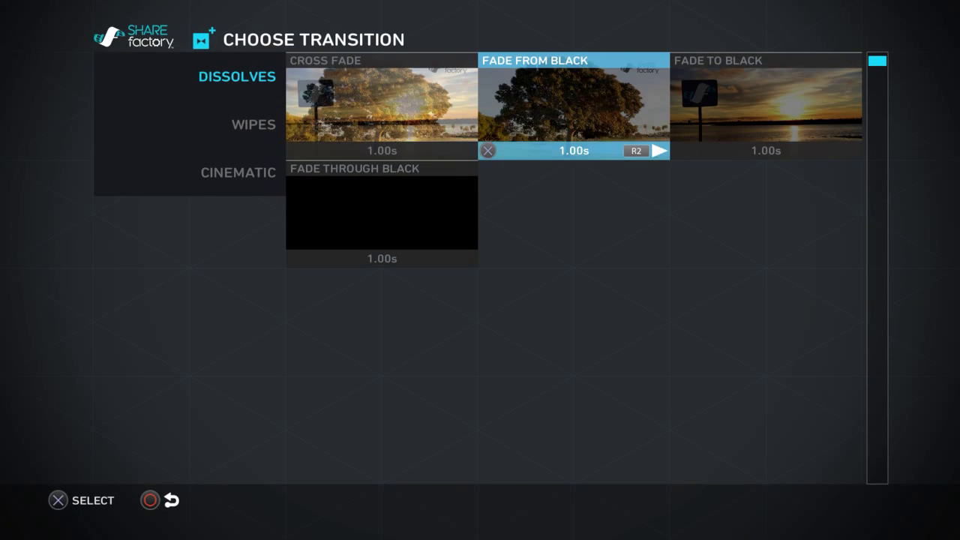
key(Left)
key(Left)
key(Down)
key(Right)
key(Right)
key(Right)
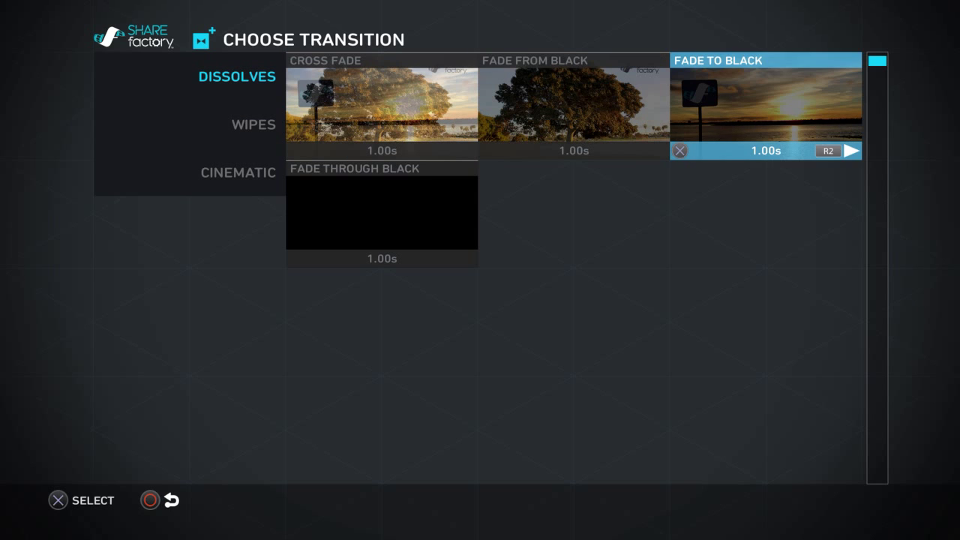
key(Left)
key(Left)
key(Left)
Add the Vertical Bands In wipe between the gameplay clip and the black clip, and play it back.
key(Down)
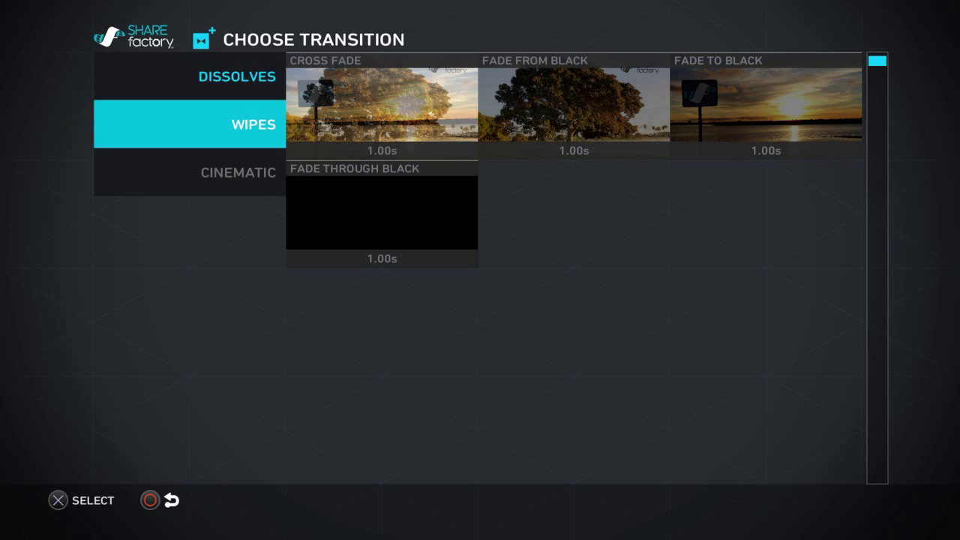
key(Right)
key(Right)
key(Right)
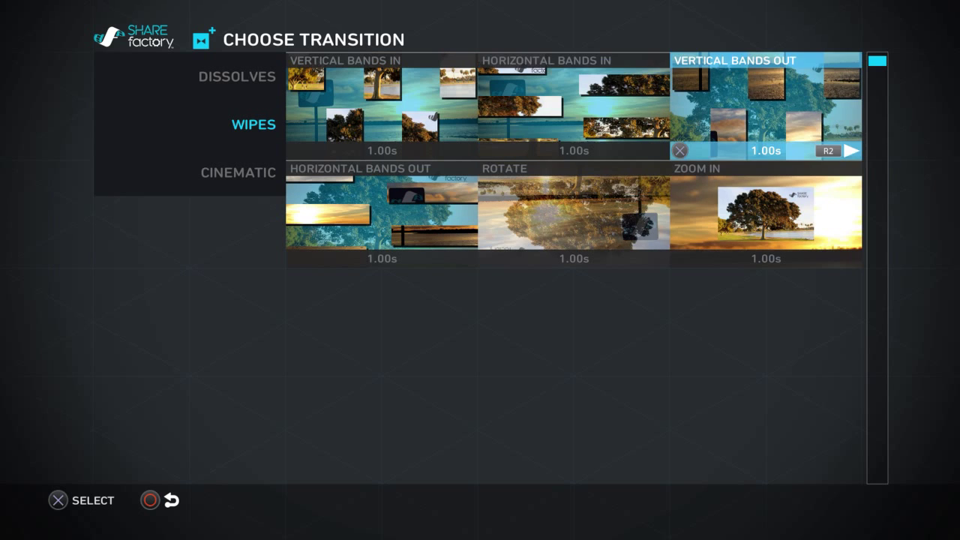
key(Left)
key(Left)
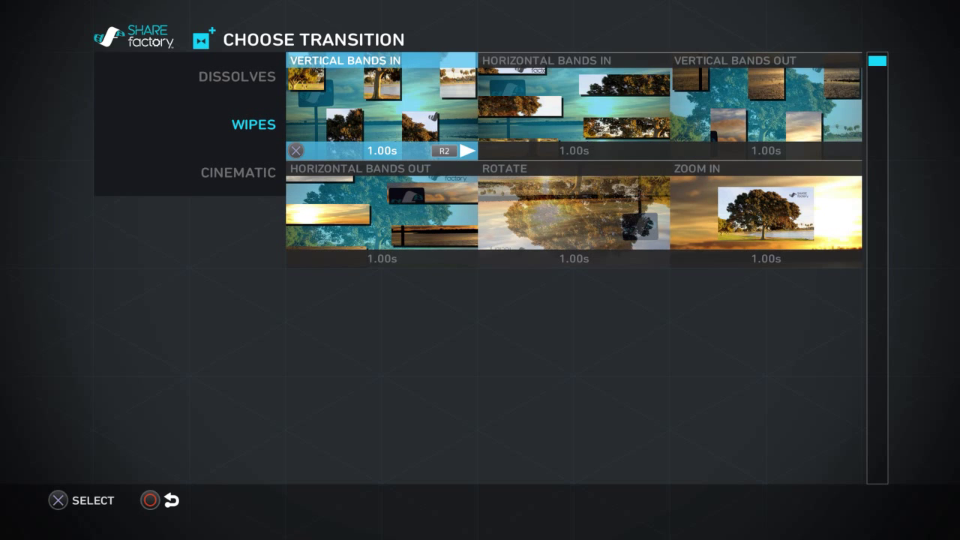
key(Return)
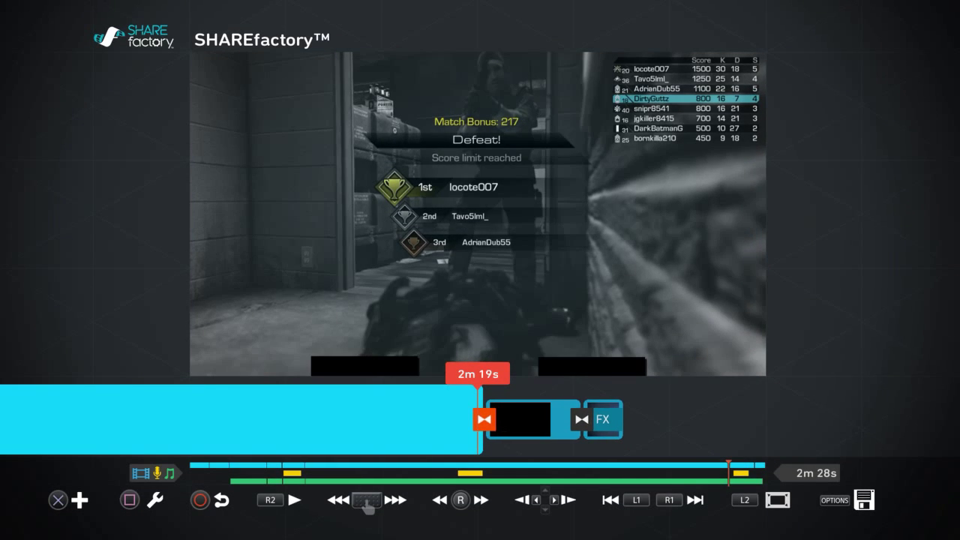
key(space)
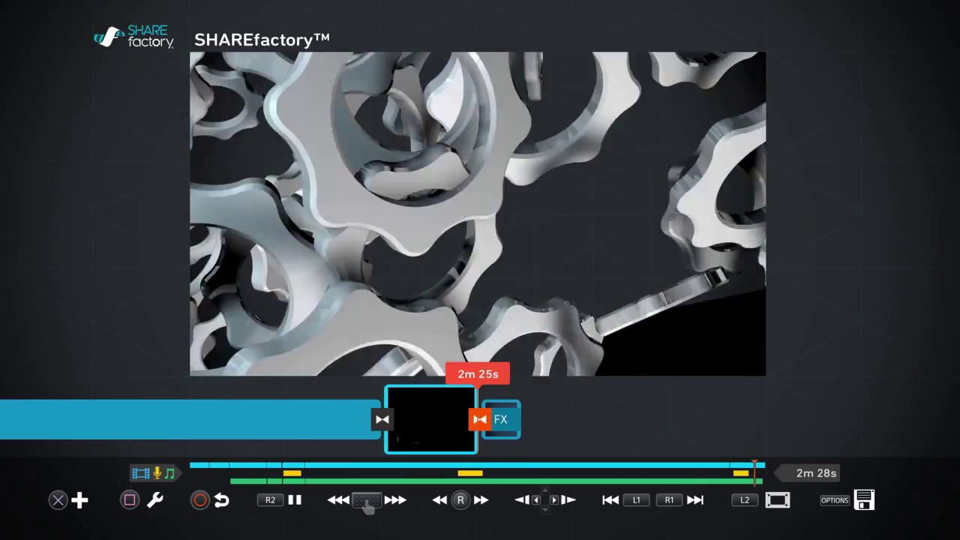
Open the background music for editing from the start of the black clip at 2m 19s.
key(Left)
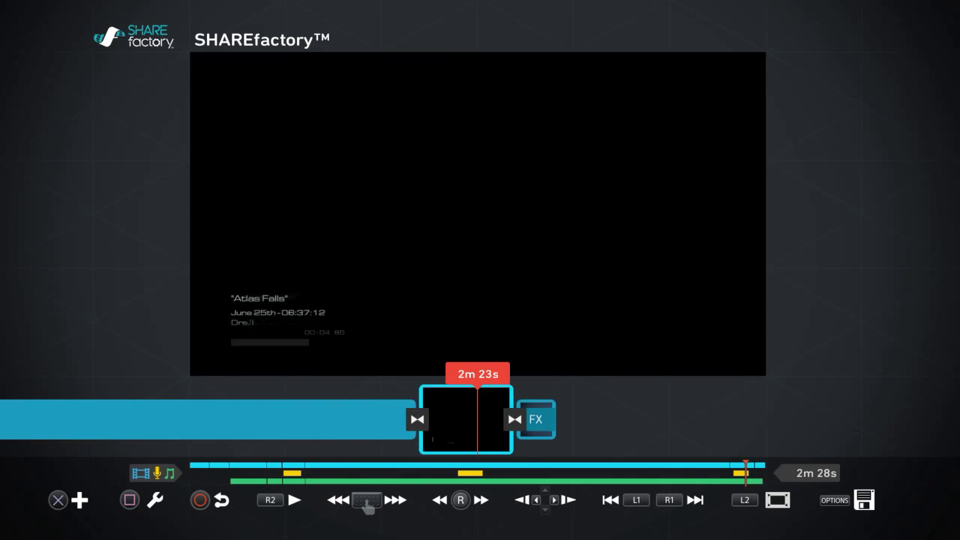
key(Left)
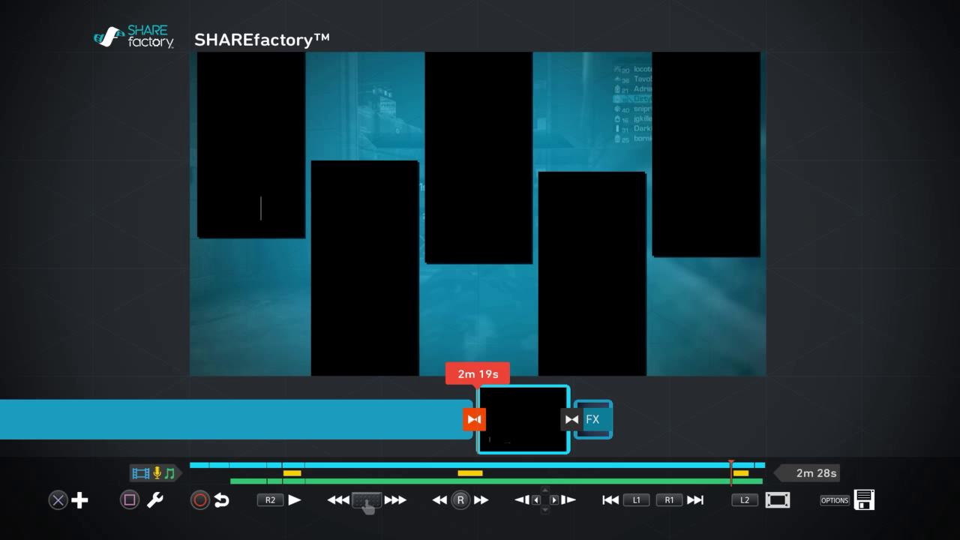
key(Return)
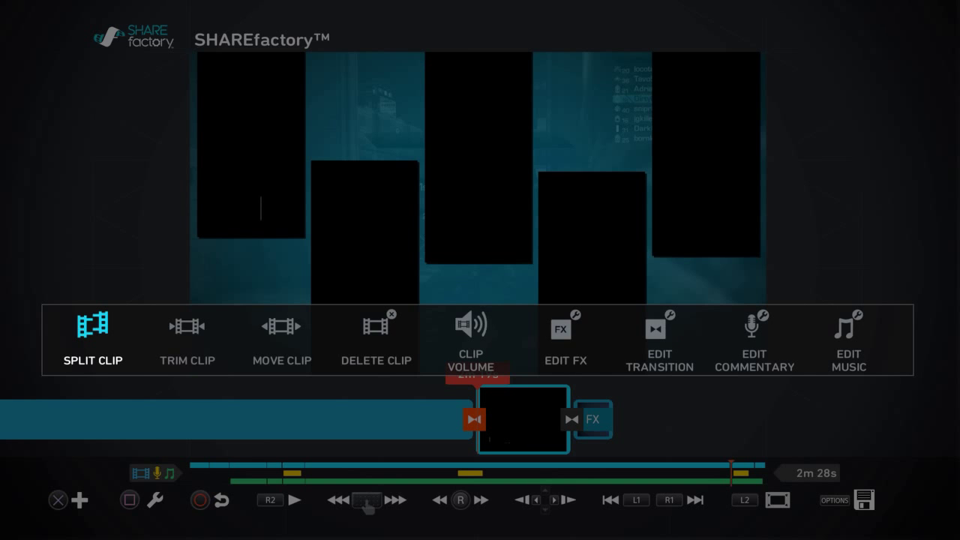
key(Right)
key(Right)
key(Right)
key(Right)
key(Right)
key(Right)
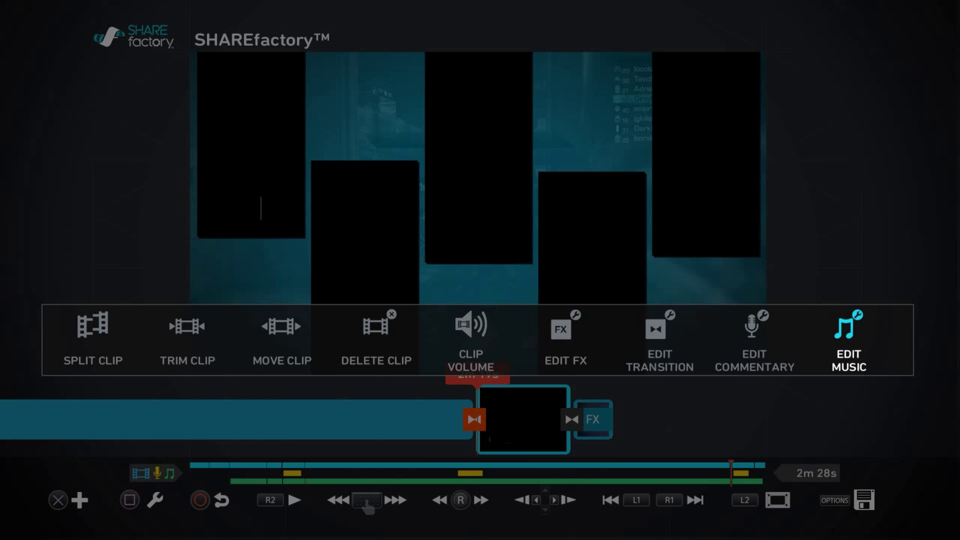
key(Return)
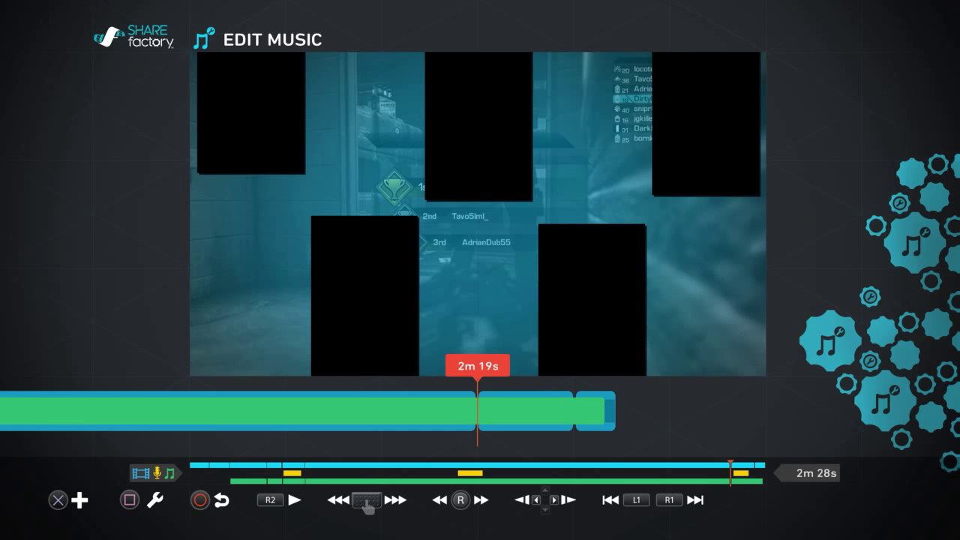
Split the background music at 2m 19s.
key(Return)
key(Escape)
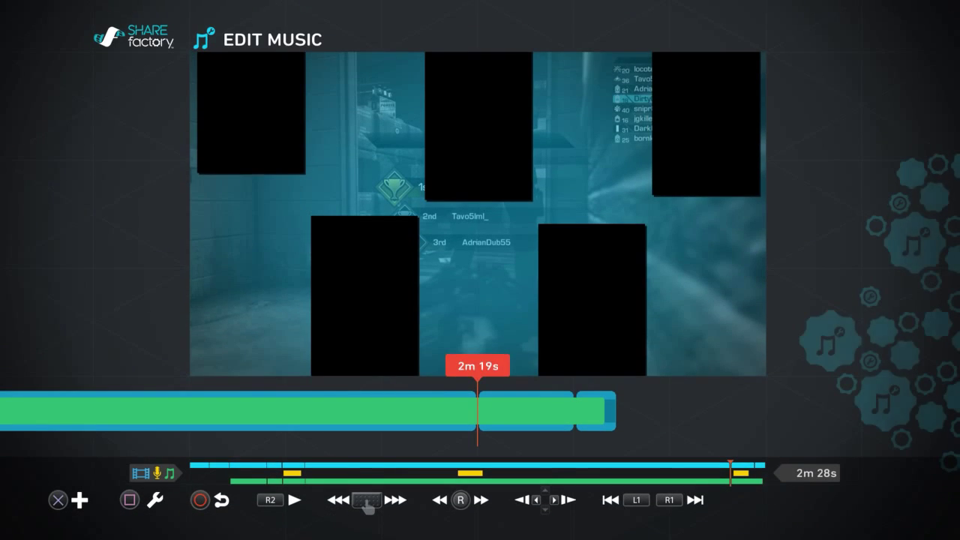
key(Return)
key(Right)
key(Right)
key(Left)
key(Left)
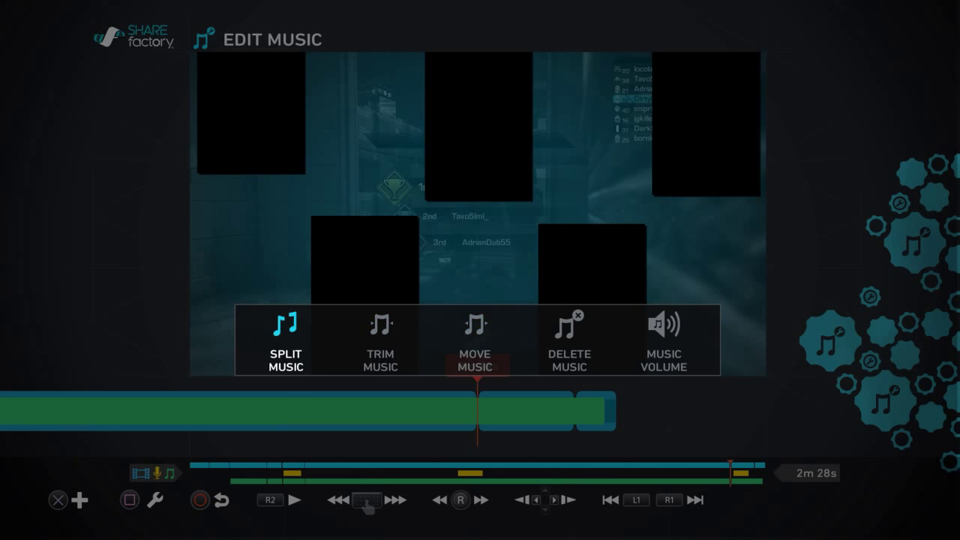
key(Return)
key(Return)
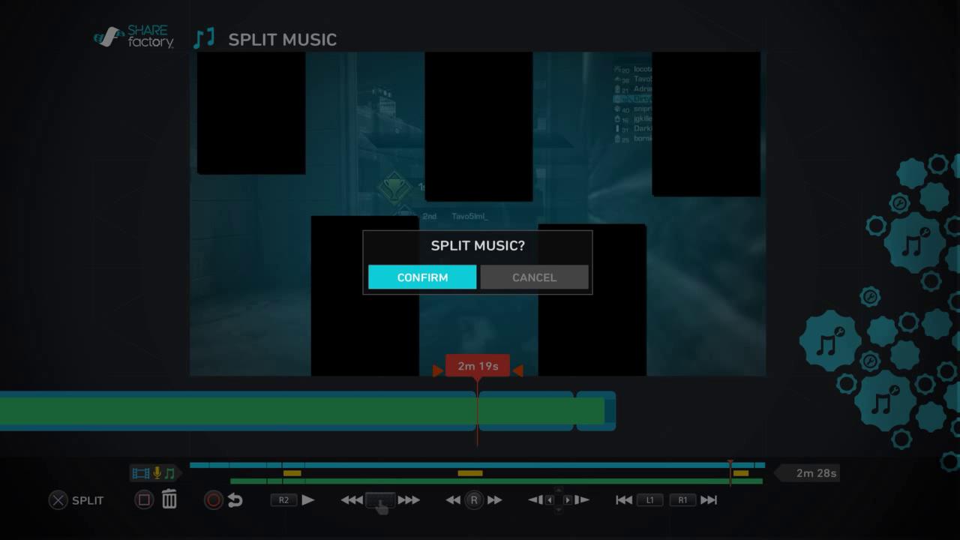
key(Return)
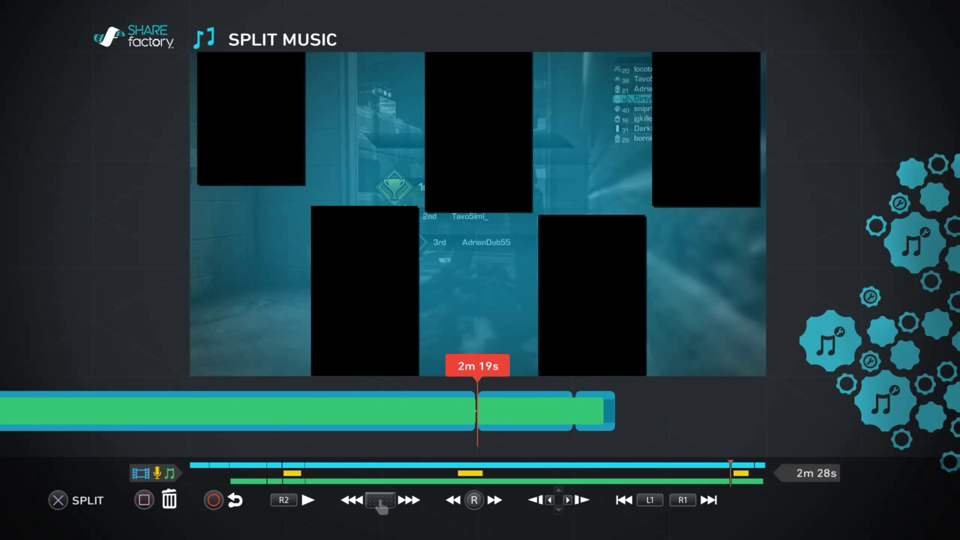
Split the background music at 2m 25s, return to 2m 19s and leave the split tool.
key(Right)
key(Return)
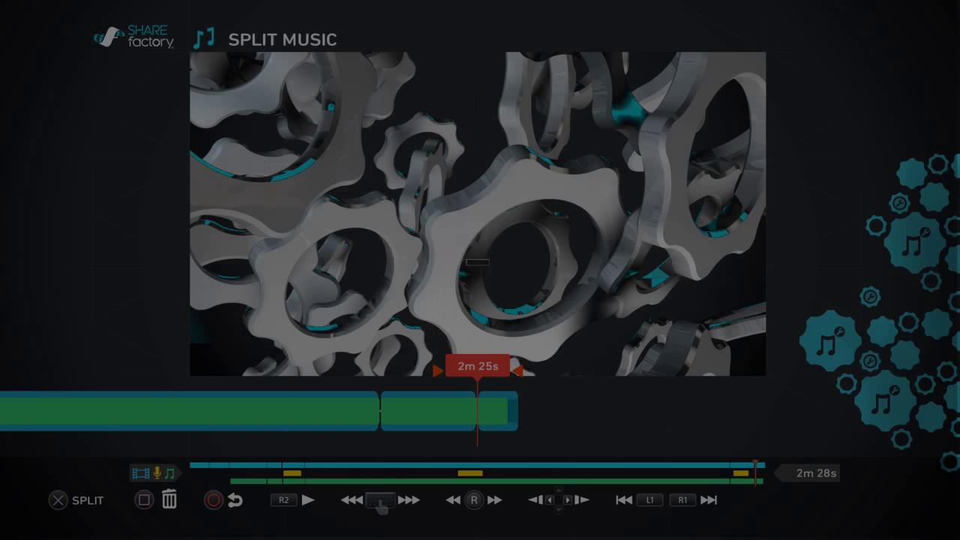
key(Return)
key(Left)
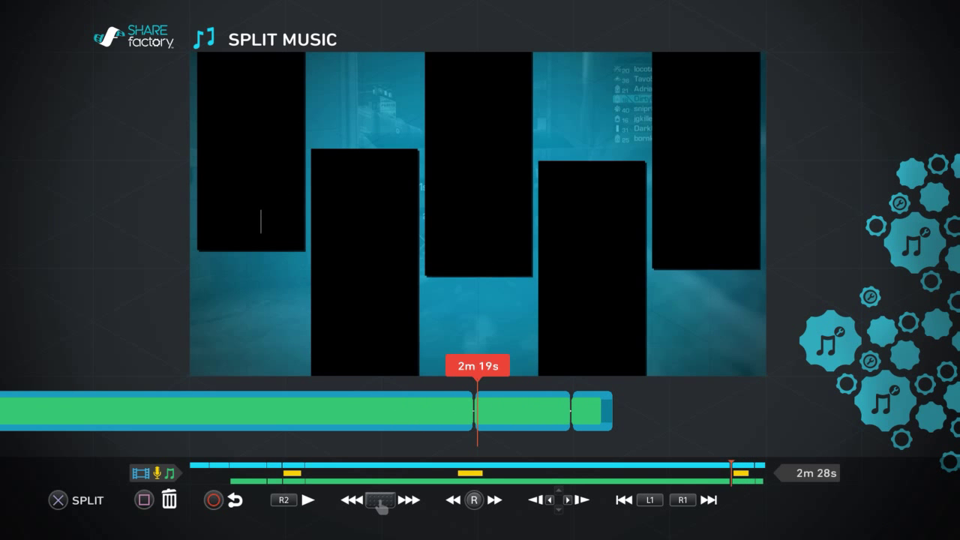
key(Escape)
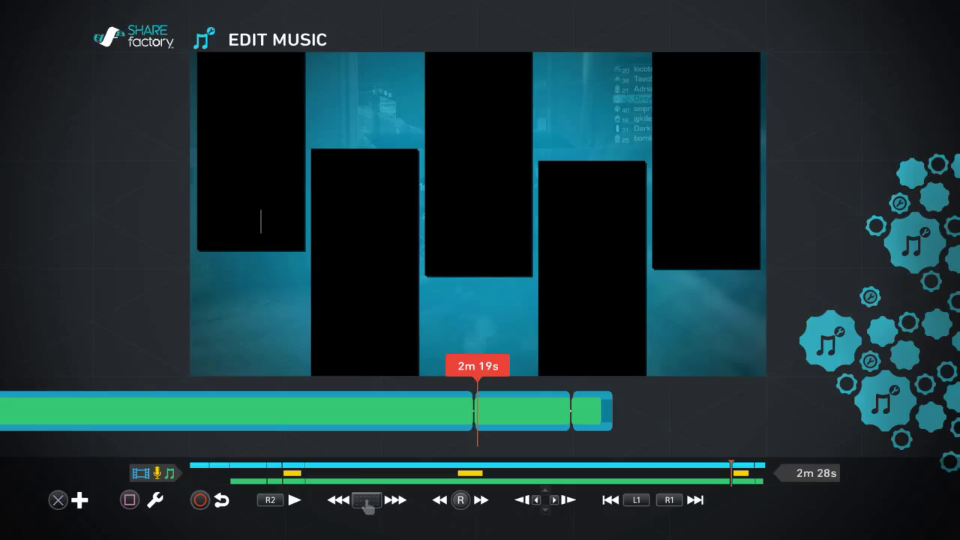
Mute the music segment between 2m 19s and 2m 25s by setting its volume to 0%, and play the timeline back.
key(Return)
key(Right)
key(Right)
key(Right)
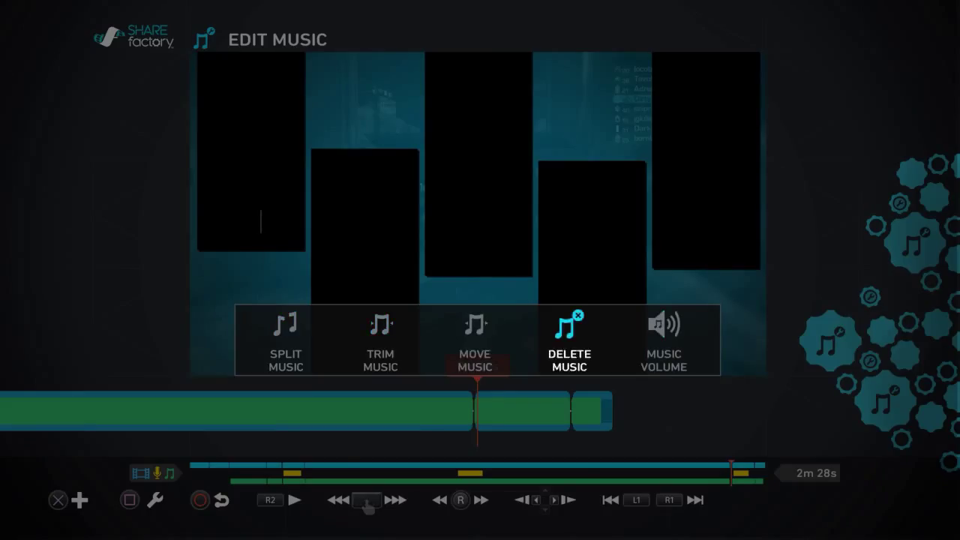
key(Right)
key(Return)
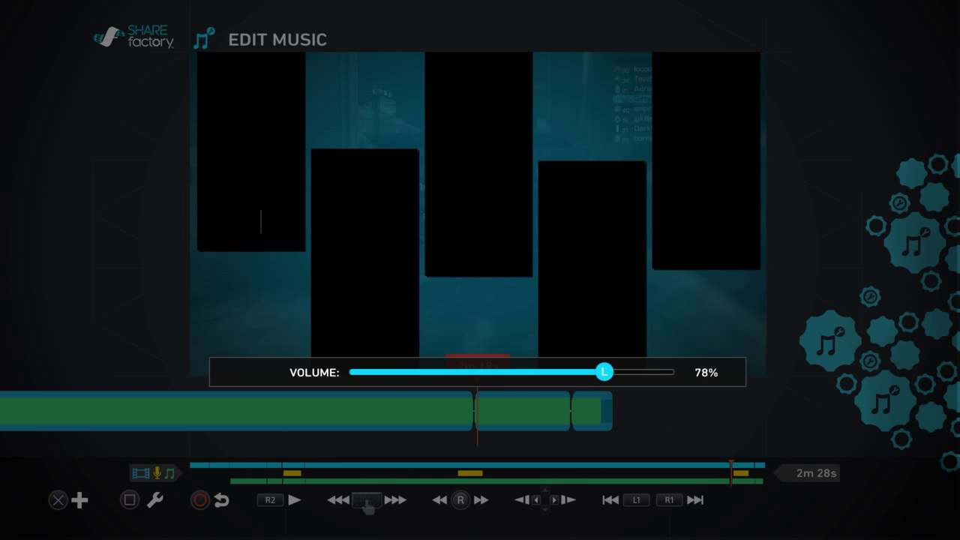
key(Left)
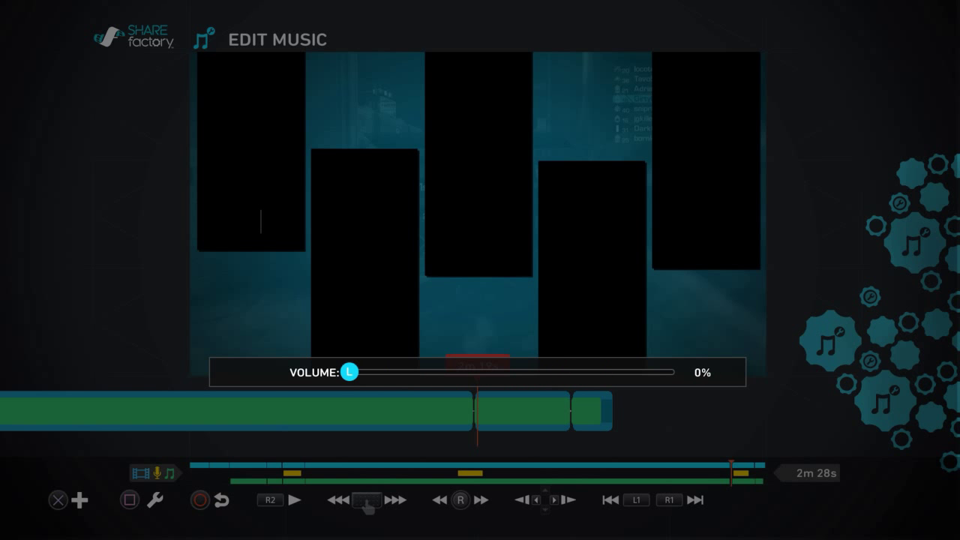
key(Return)
key(space)
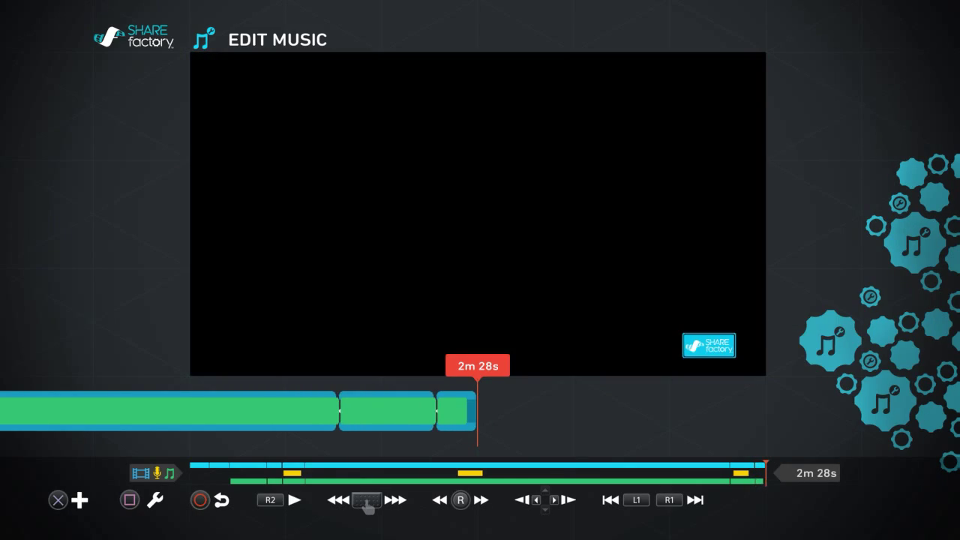
Leave music editing, play back the end of the video and return to the last clip at 2m 26s.
key(Left)
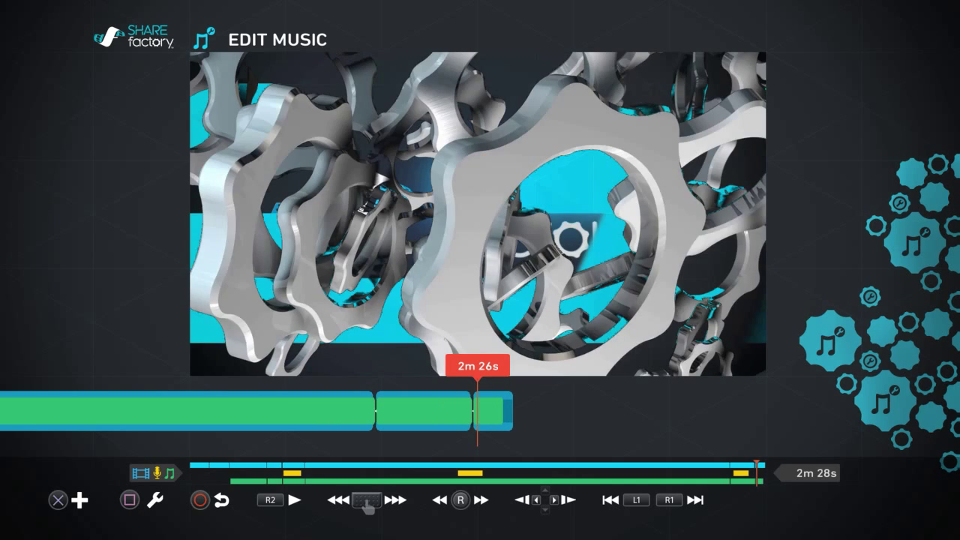
key(Escape)
key(Left)
key(space)
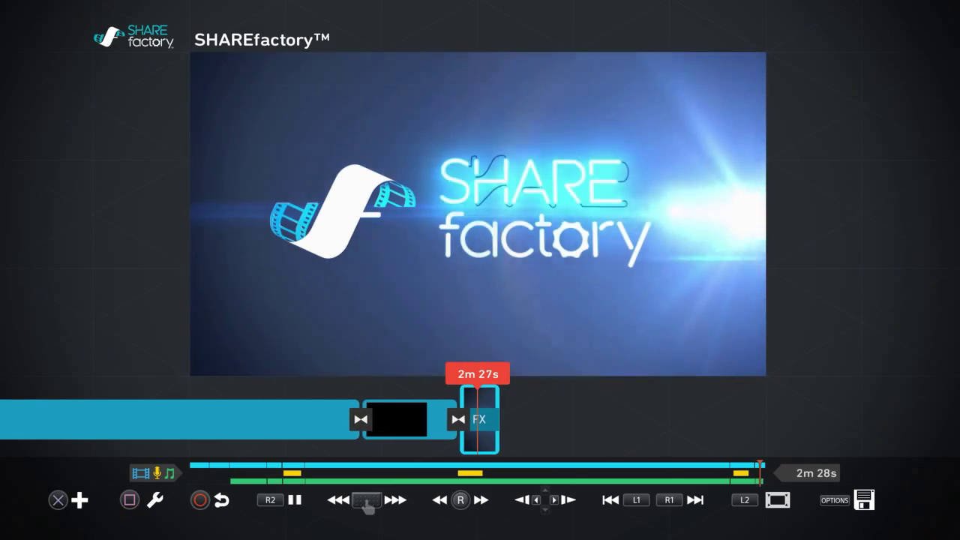
key(Left)
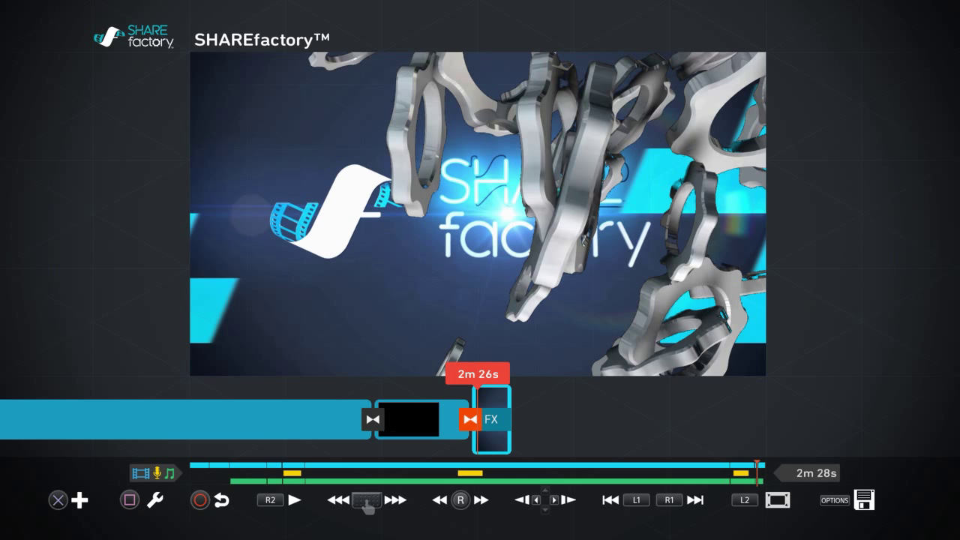
key(Return)
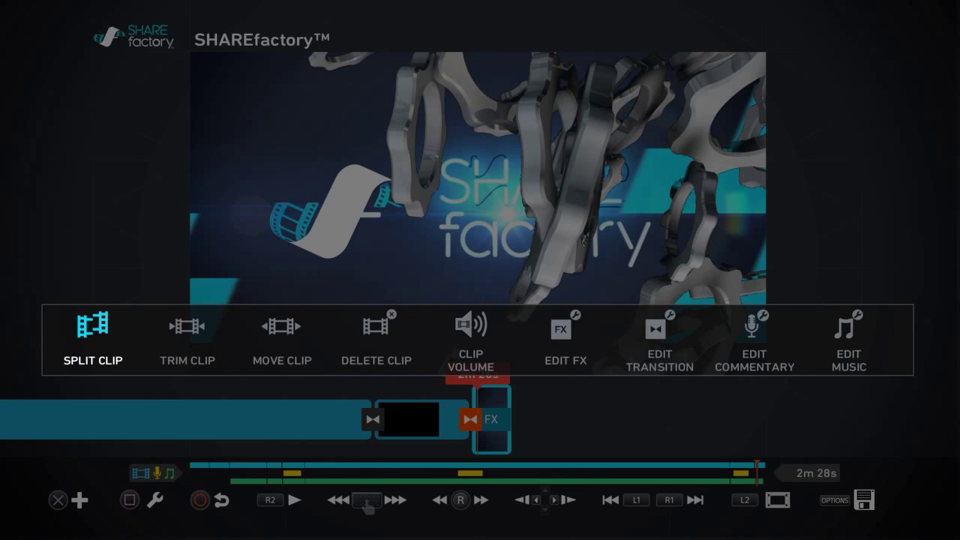
key(Right)
key(Right)
key(Right)
key(Right)
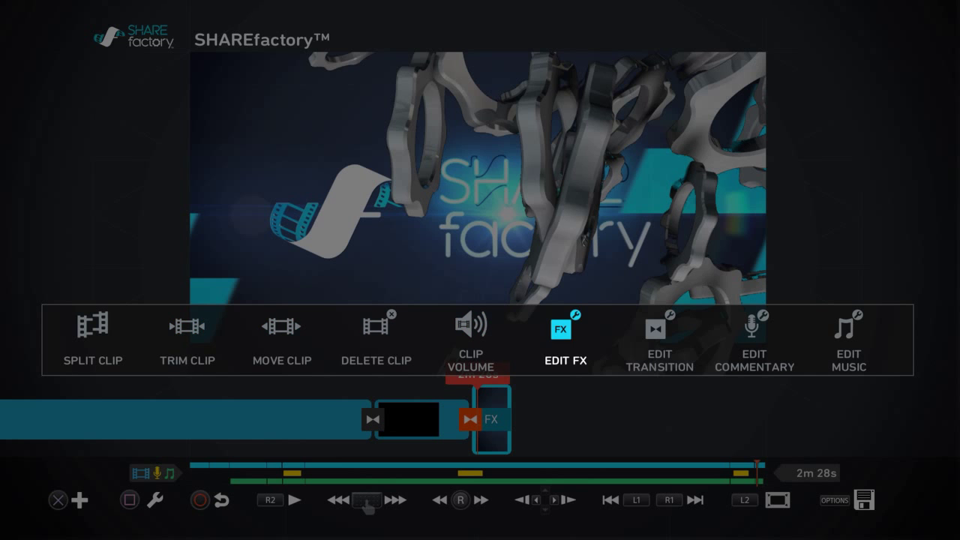
key(Escape)
Open the FX library to add an effect to the last clip at 2m 26s.
key(Return)
key(Right)
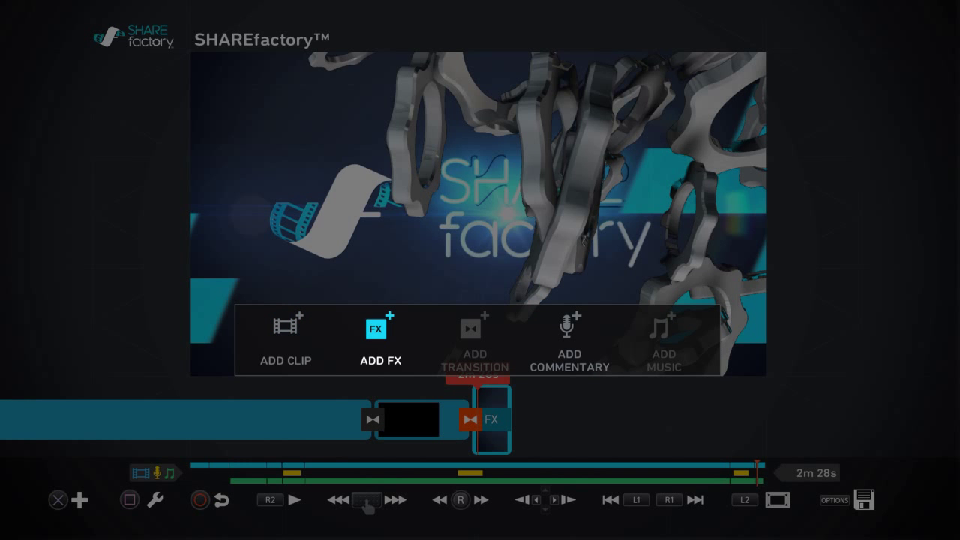
key(Return)
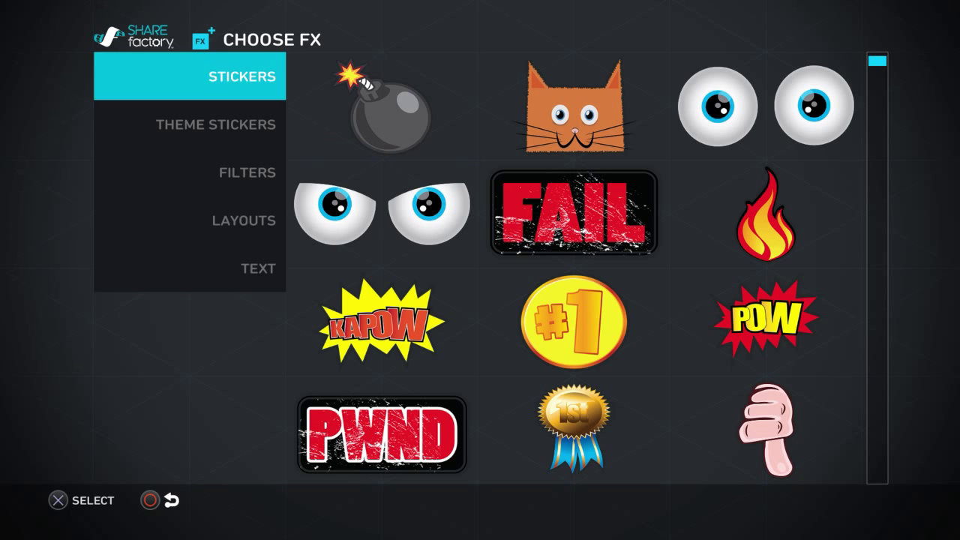
Add a medium-size decorative text effect reading "Thanks for watching" to the last clip at 2m 26s.
key(Down)
key(Down)
key(Down)
key(Down)
key(Right)
key(Down)
key(Down)
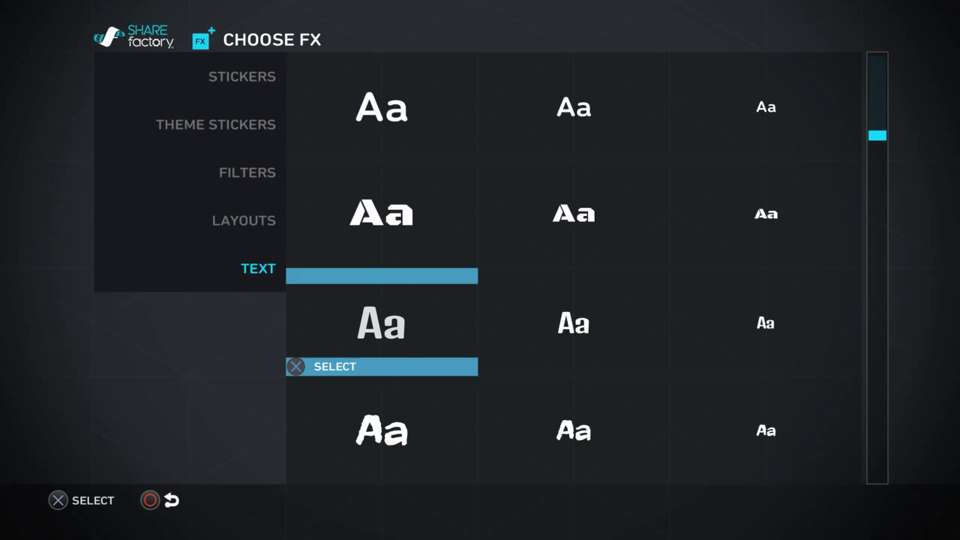
key(Down)
key(Right)
key(Return)
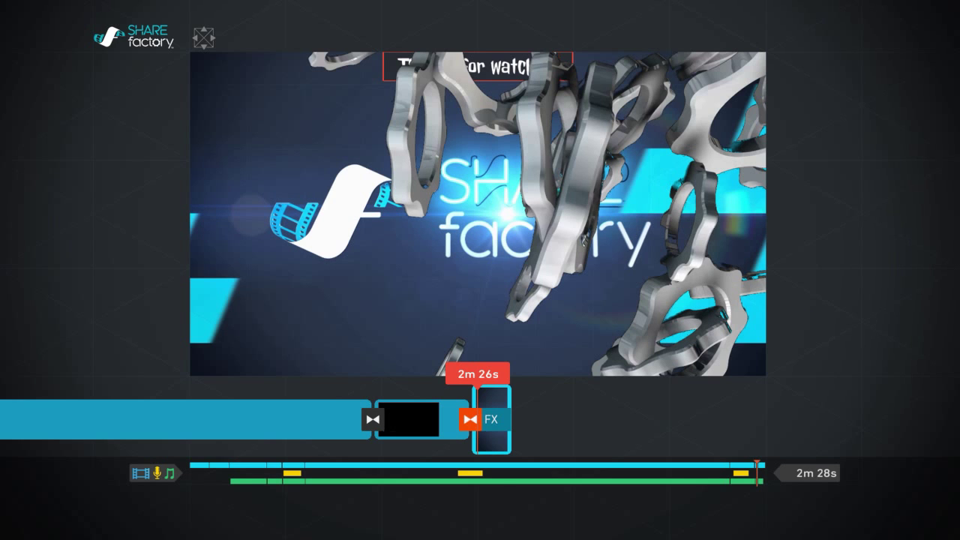
Transform the "Thanks for watching" text by moving it just beneath the "factory" lettering of the logo.
key(Return)
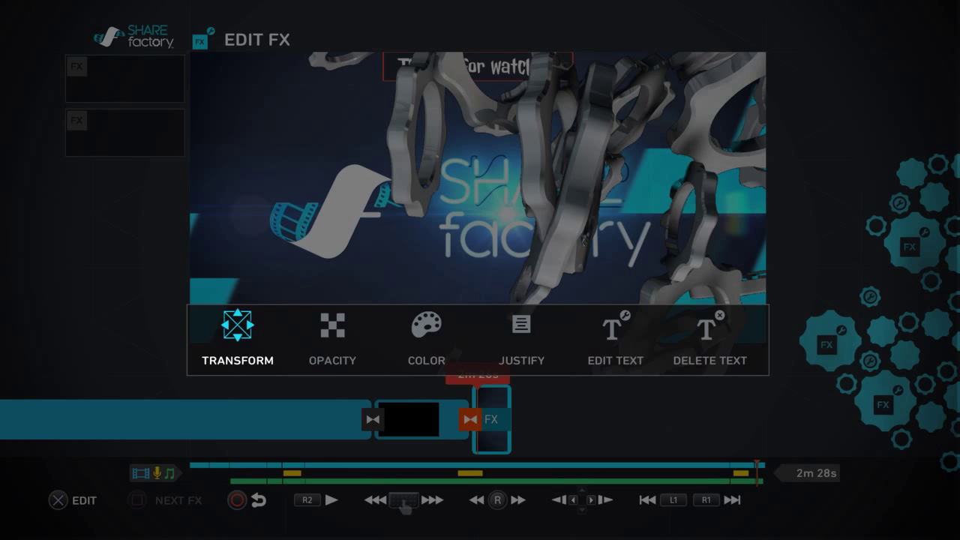
key(Return)
key(Down)
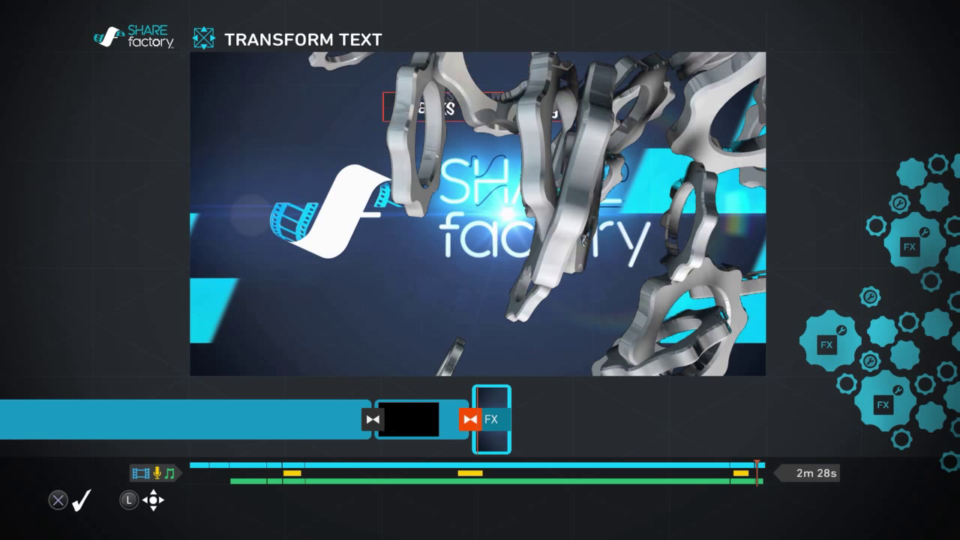
key(Left)
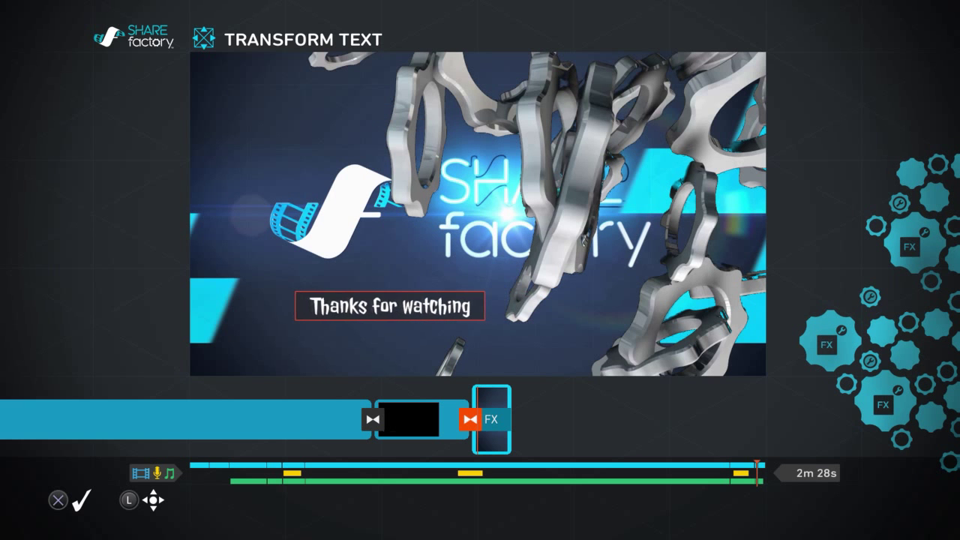
key(Right)
key(Up)
key(Down)
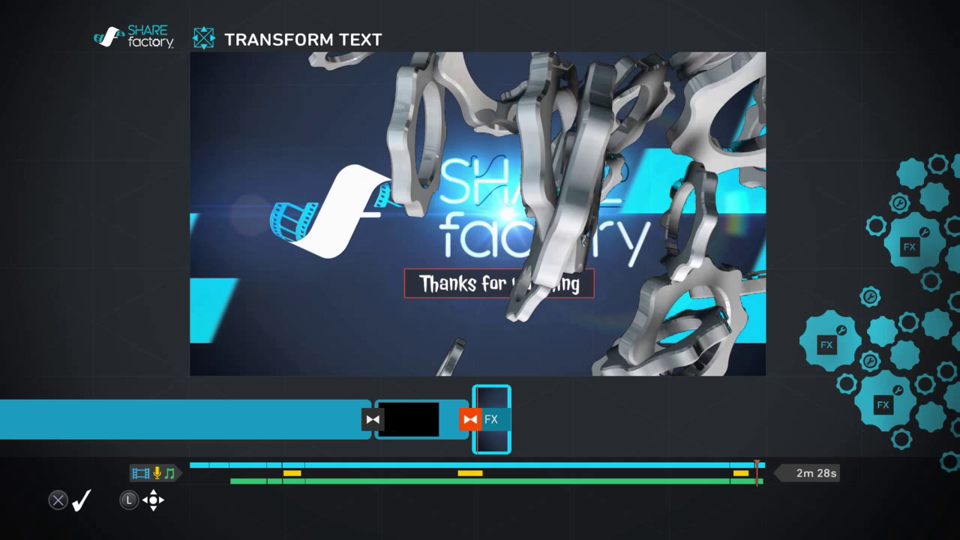
key(Right)
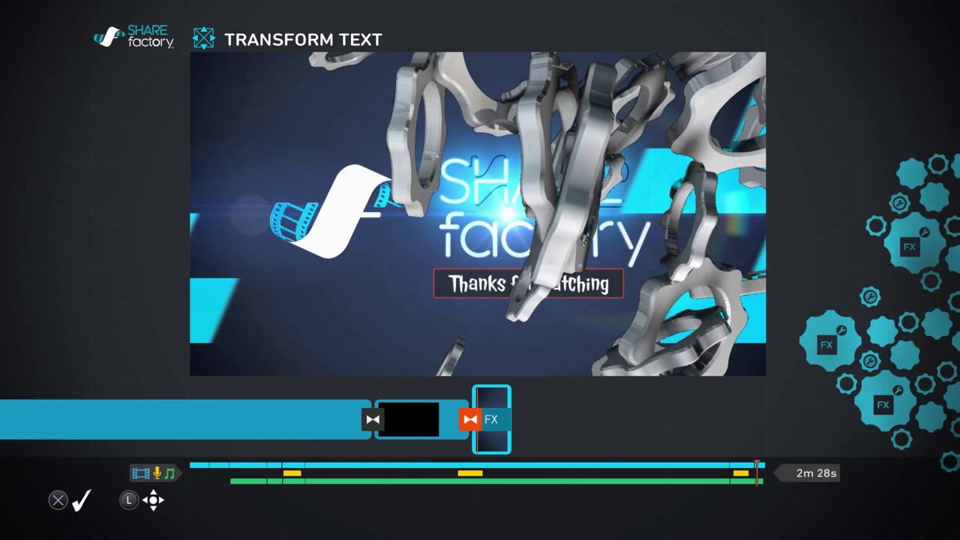
key(Return)
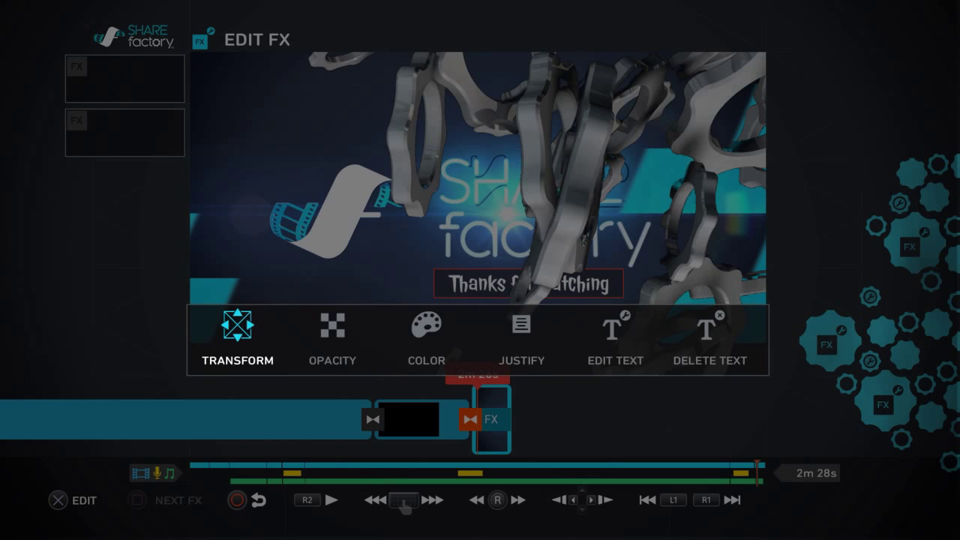
Set the color of the "Thanks for watching" text to orange.
key(Right)
key(Right)
key(Return)
key(Right)
key(Right)
key(Right)
key(Right)
key(Right)
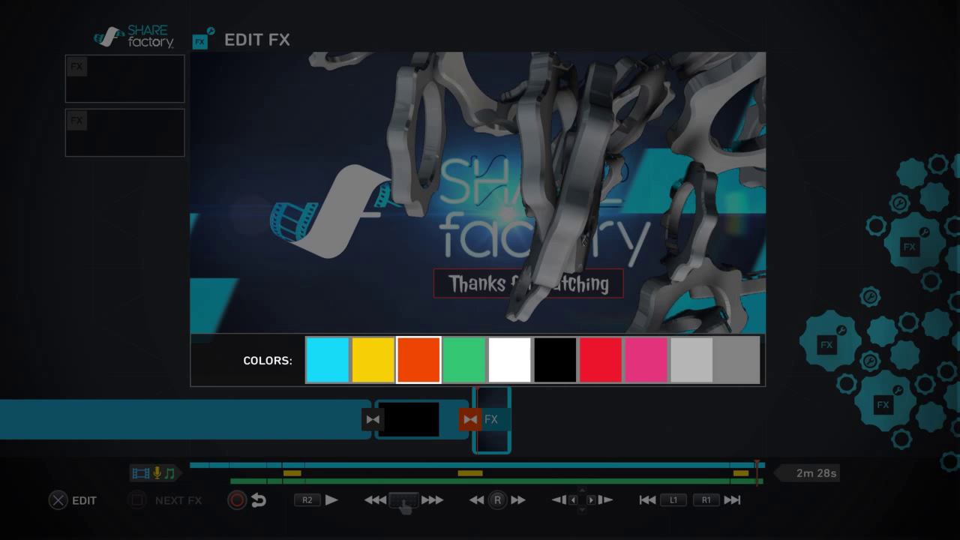
key(Left)
key(Left)
key(Left)
key(Return)
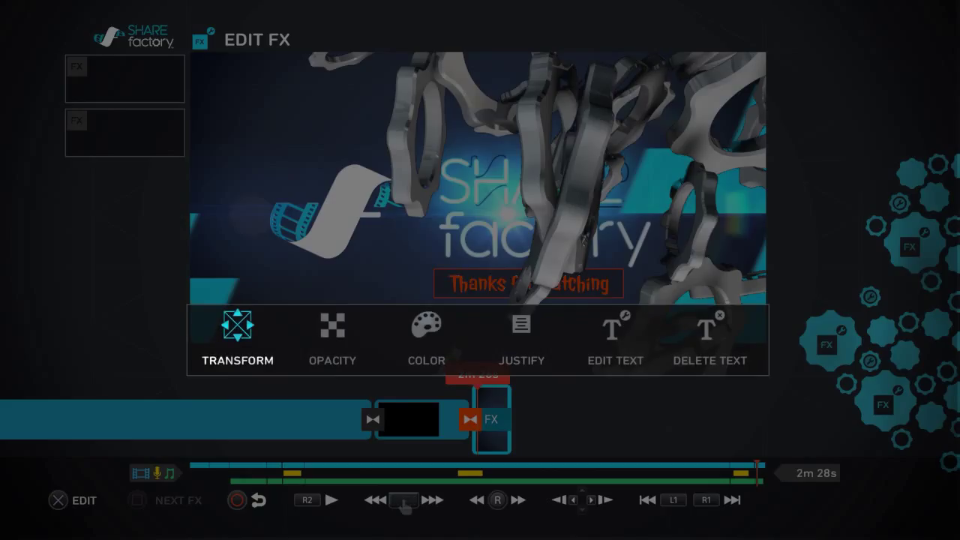
Justify the "Thanks for watching" text to the left within its box.
key(Right)
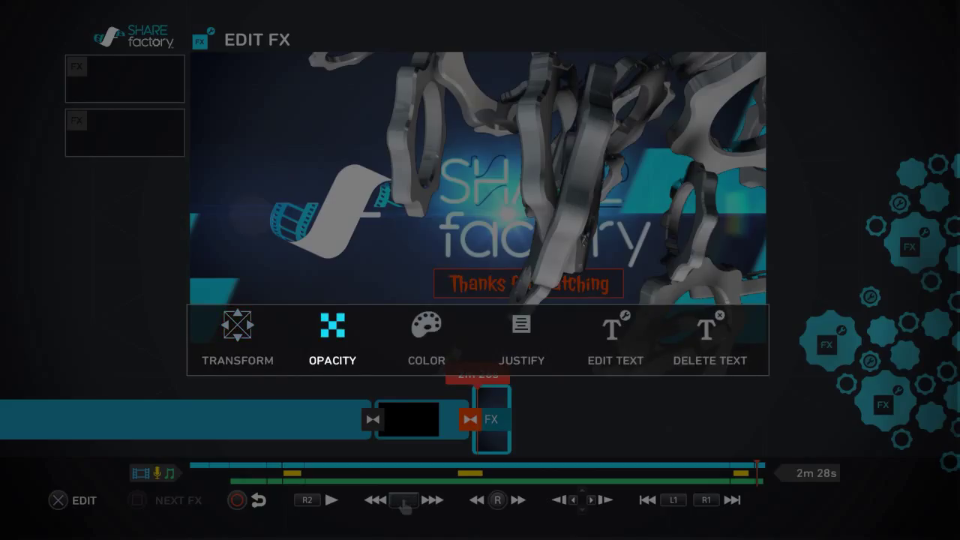
key(Right)
key(Right)
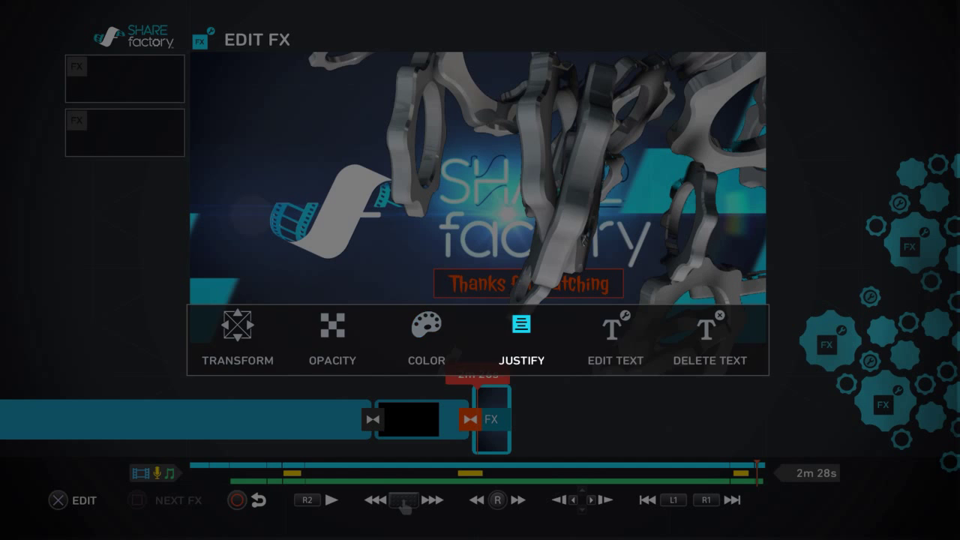
key(Return)
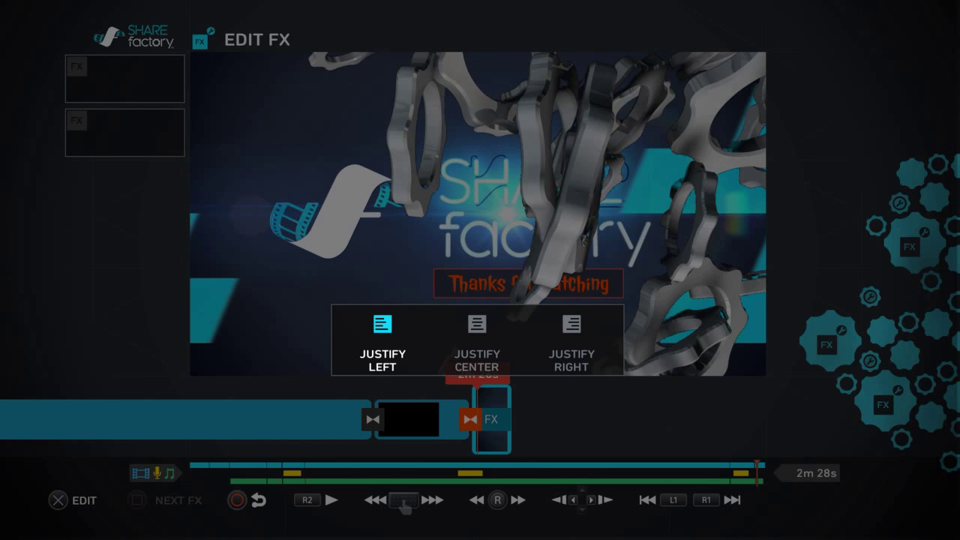
key(Return)
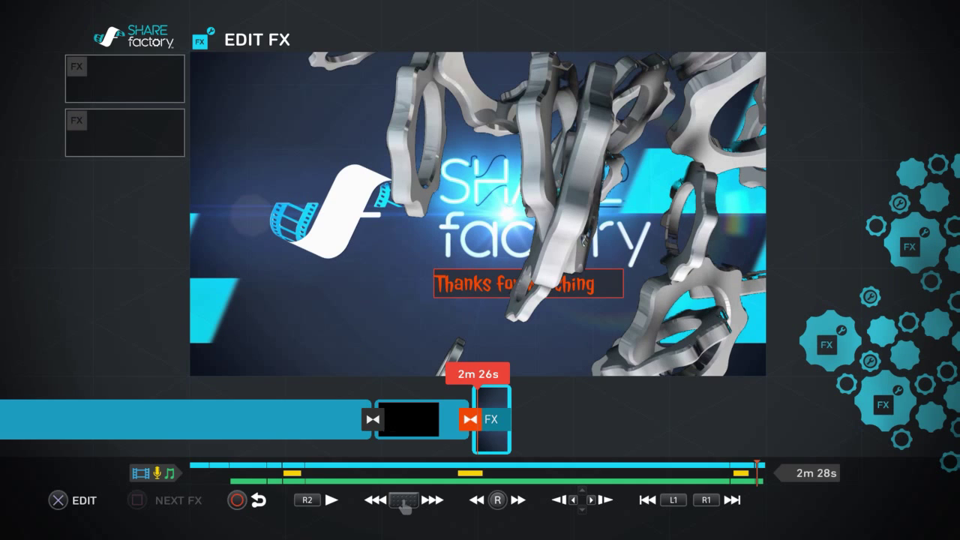
Set the justification of the "Thanks for watching" text to center.
key(Return)
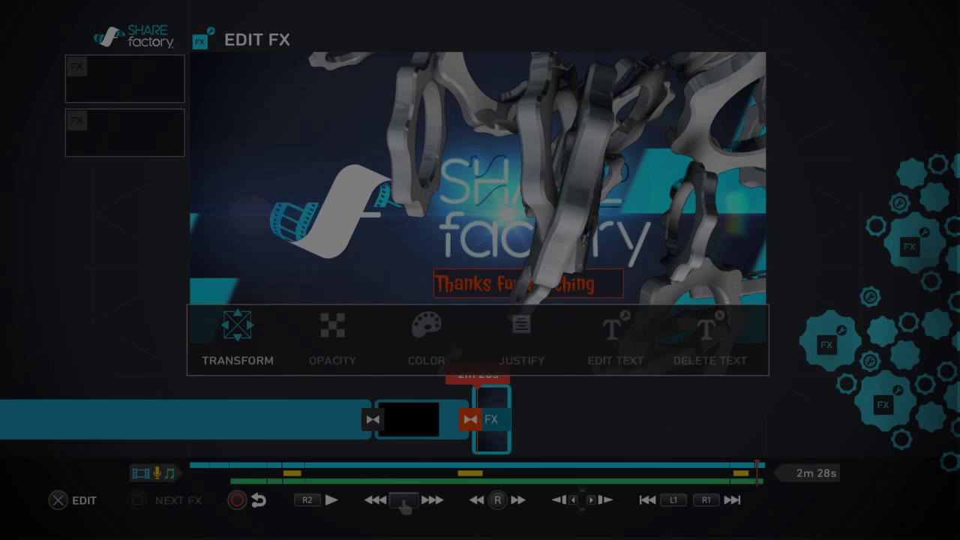
key(Right)
key(Right)
key(Right)
key(Return)
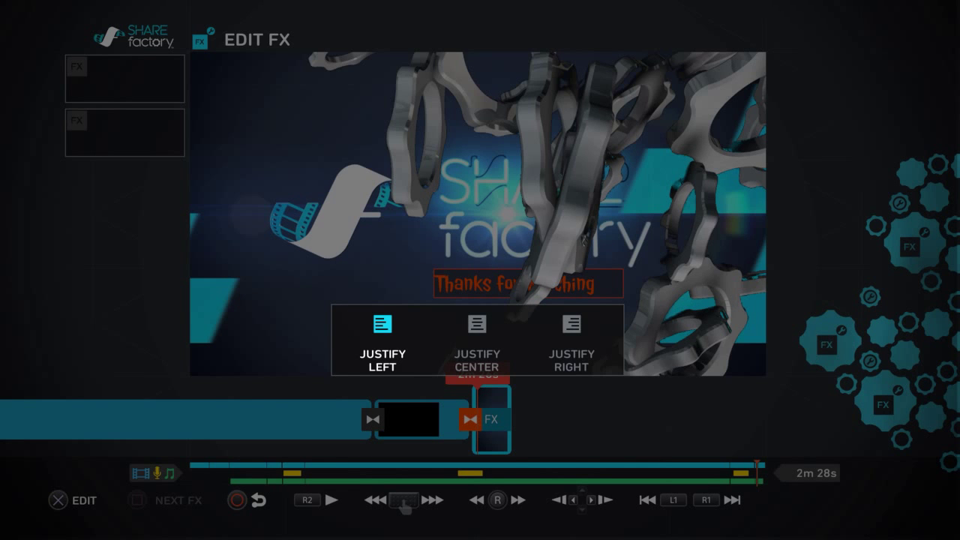
key(Right)
key(Return)
key(Return)
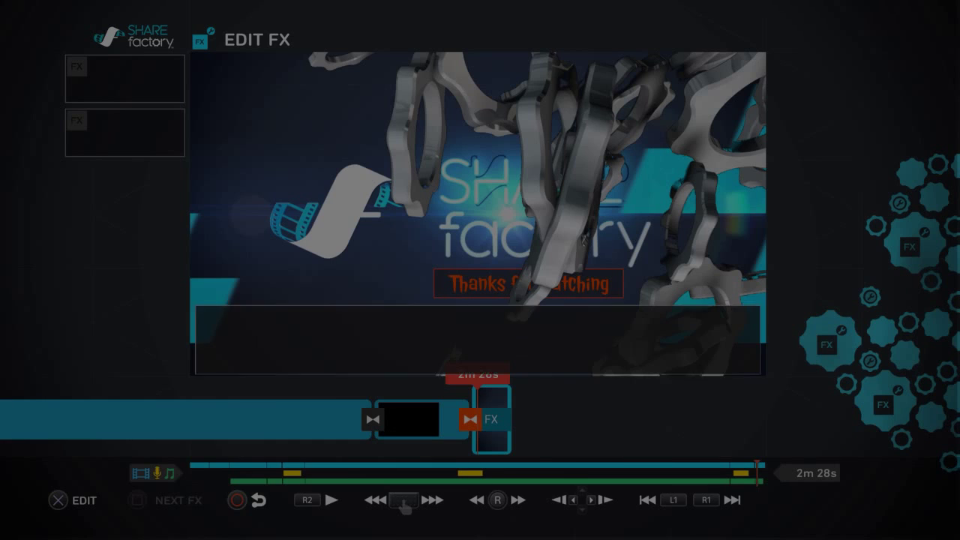
key(Right)
key(Right)
key(Right)
key(Right)
key(Right)
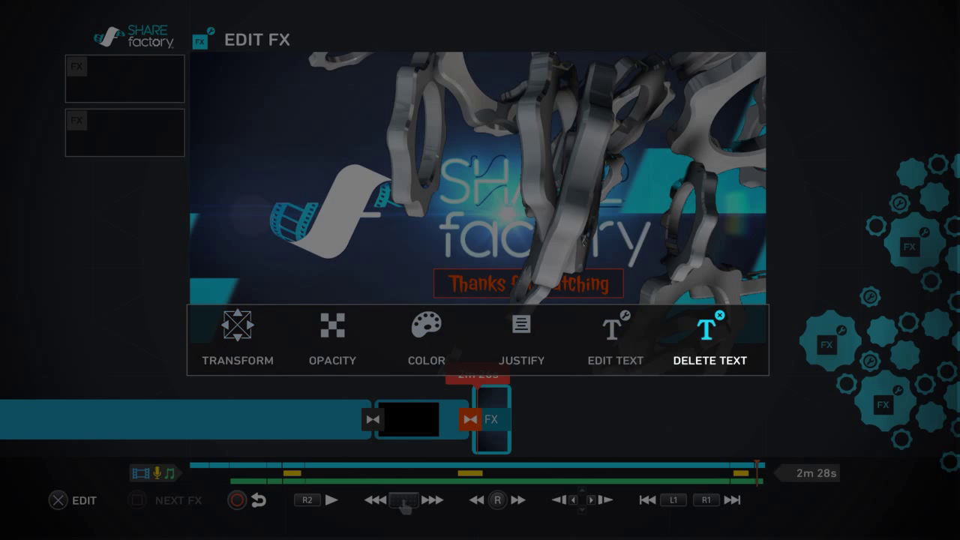
key(Left)
key(Left)
key(Left)
key(Left)
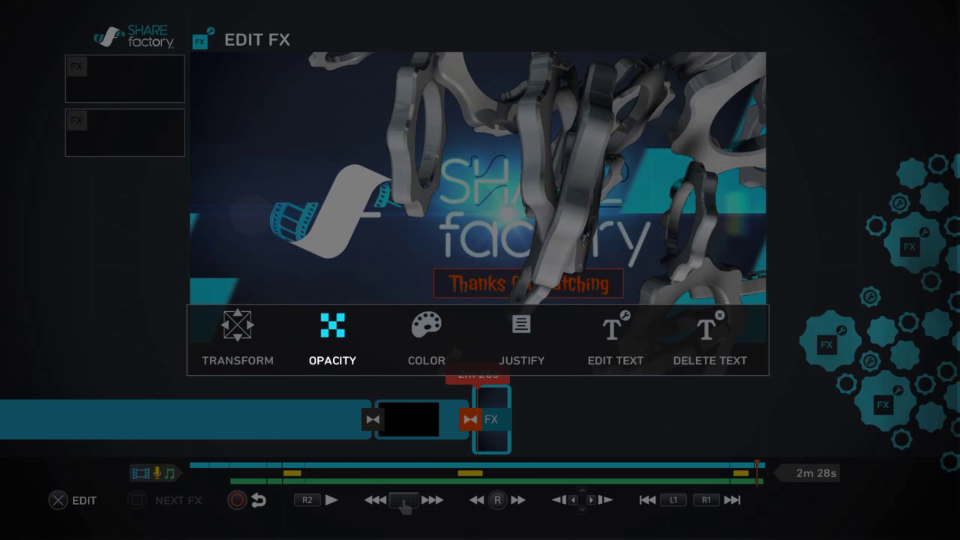
key(Escape)
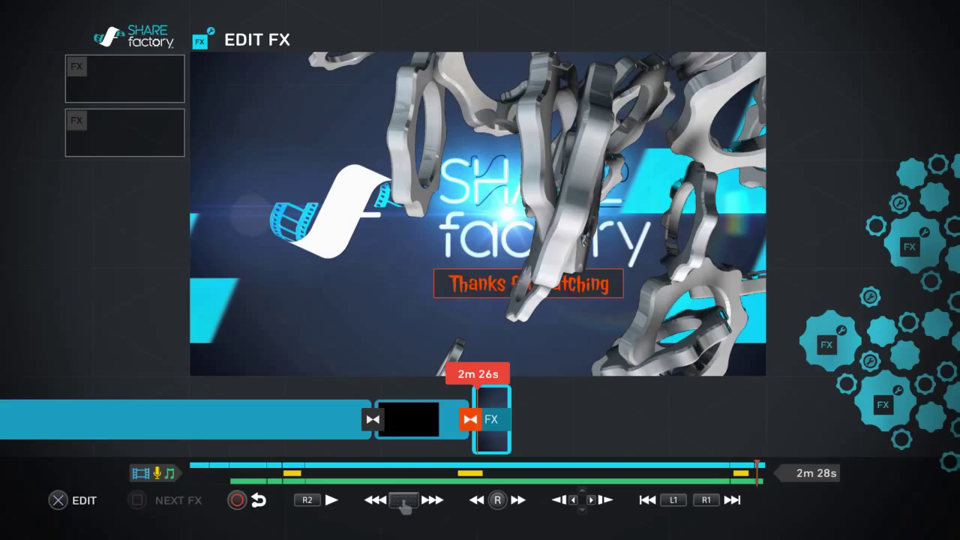
Play the last clip to its end, rewind to 0m 8s and play back the title and the PWND sticker clip.
key(space)
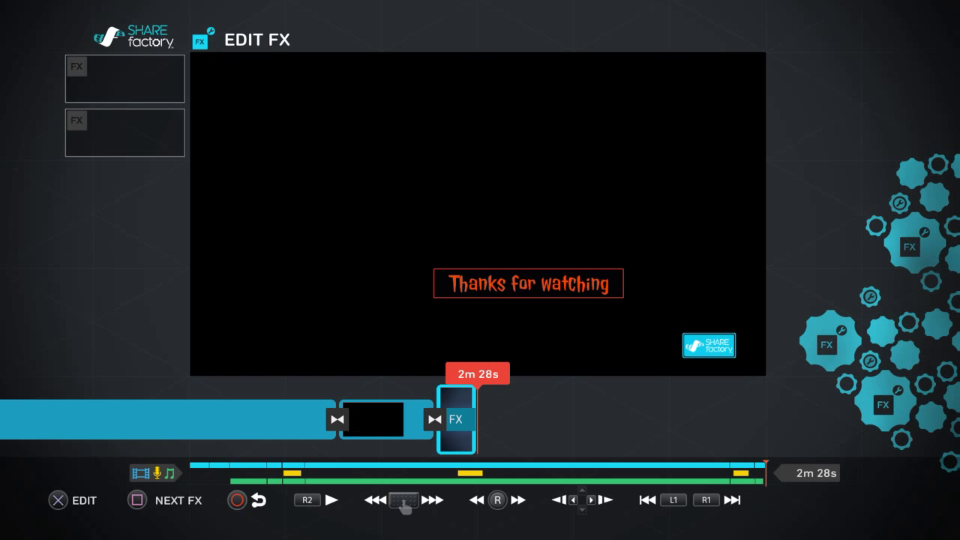
key(Left)
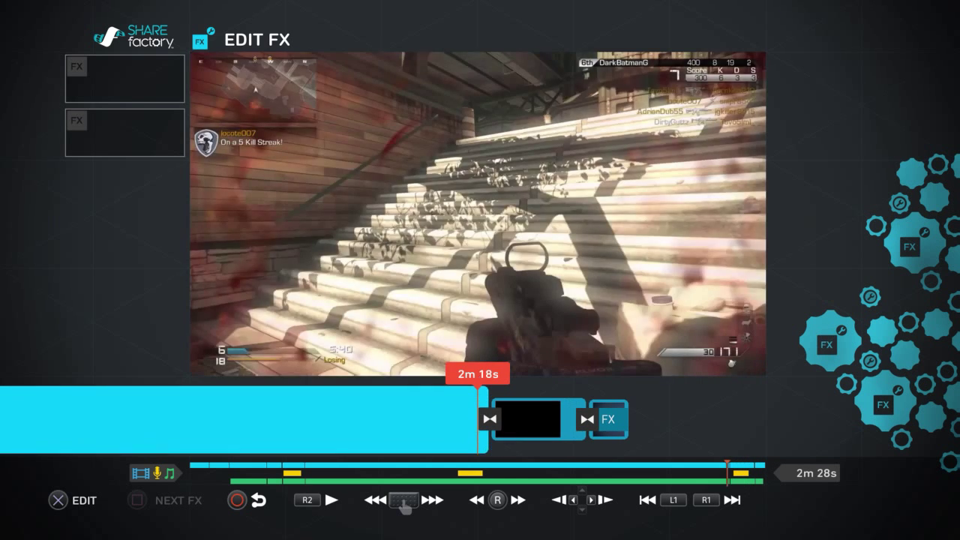
key(Left)
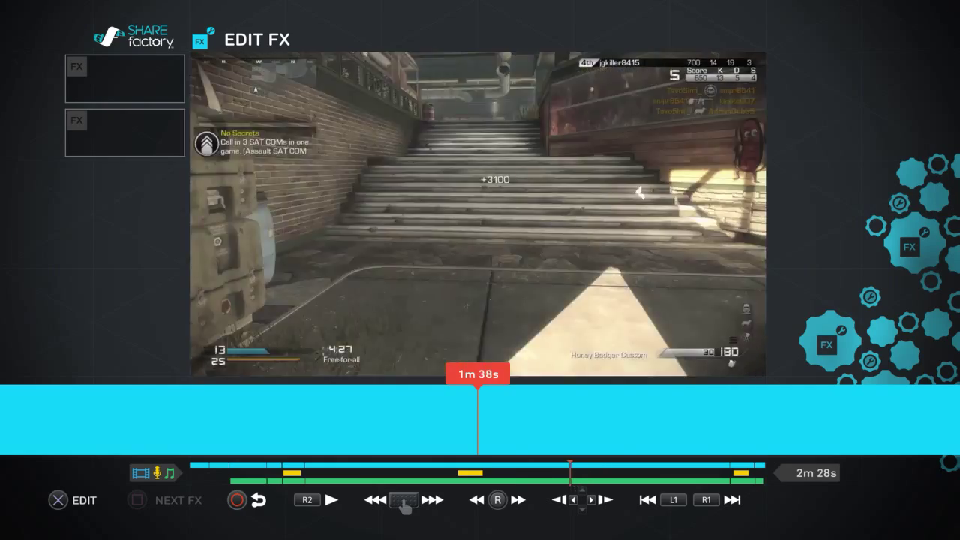
key(Left)
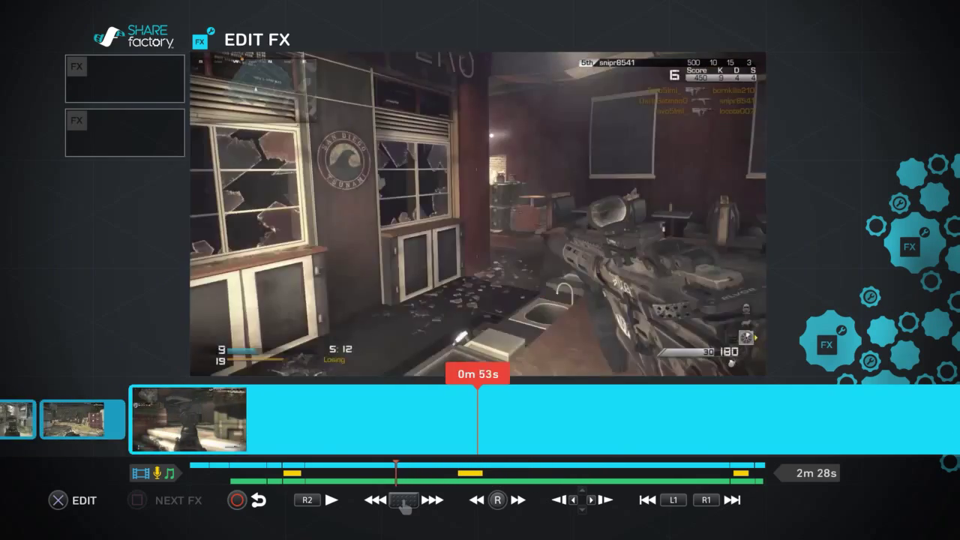
key(Left)
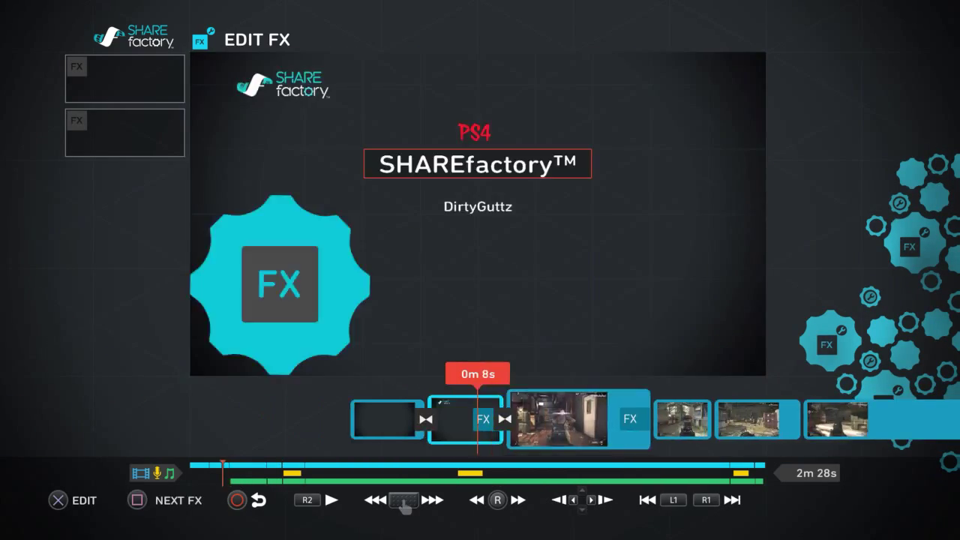
key(space)
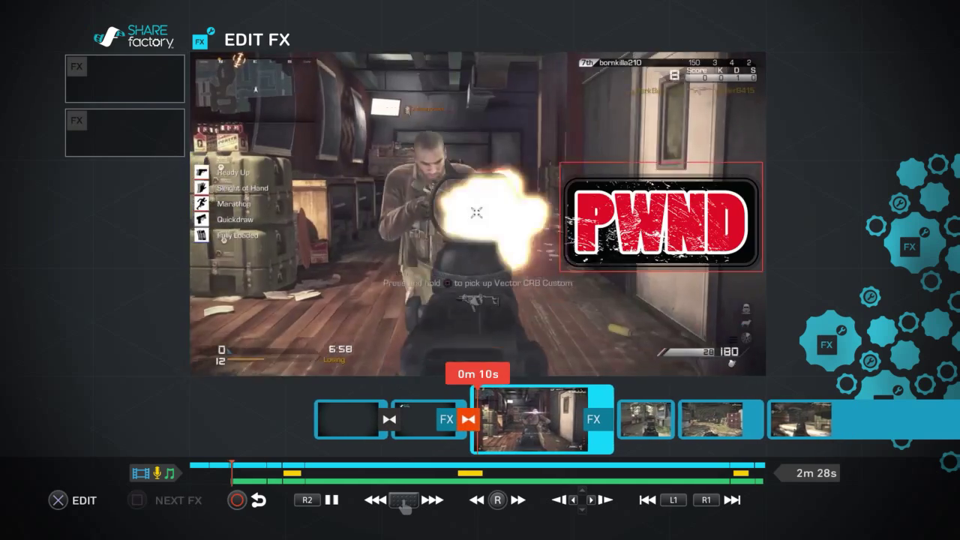
key(Left)
key(Right)
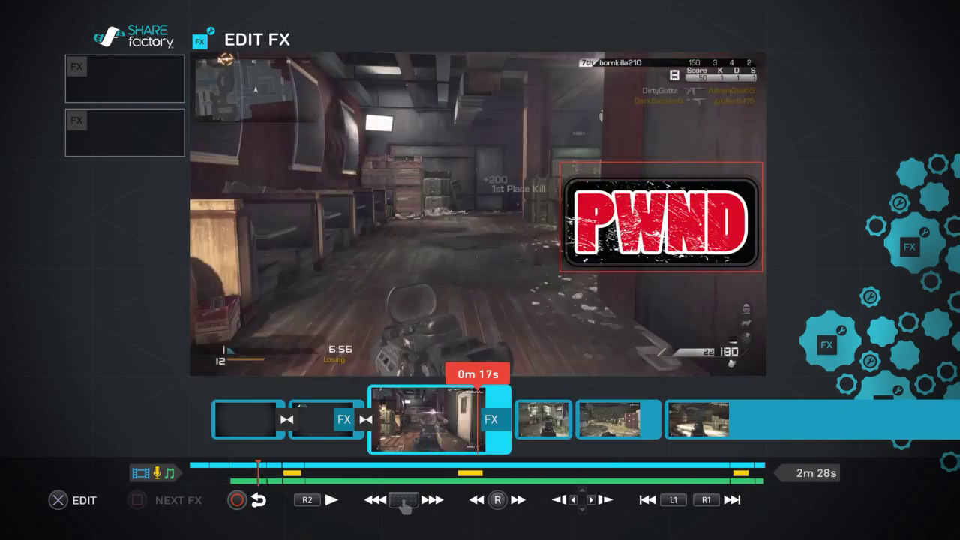
Leave FX editing and choose to render the project as a movie.
key(Escape)
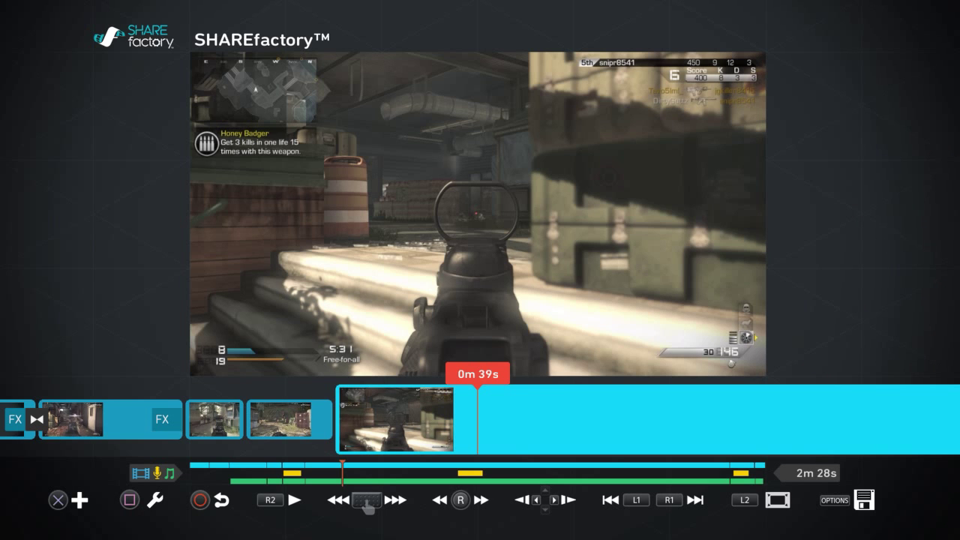
key(Menu)
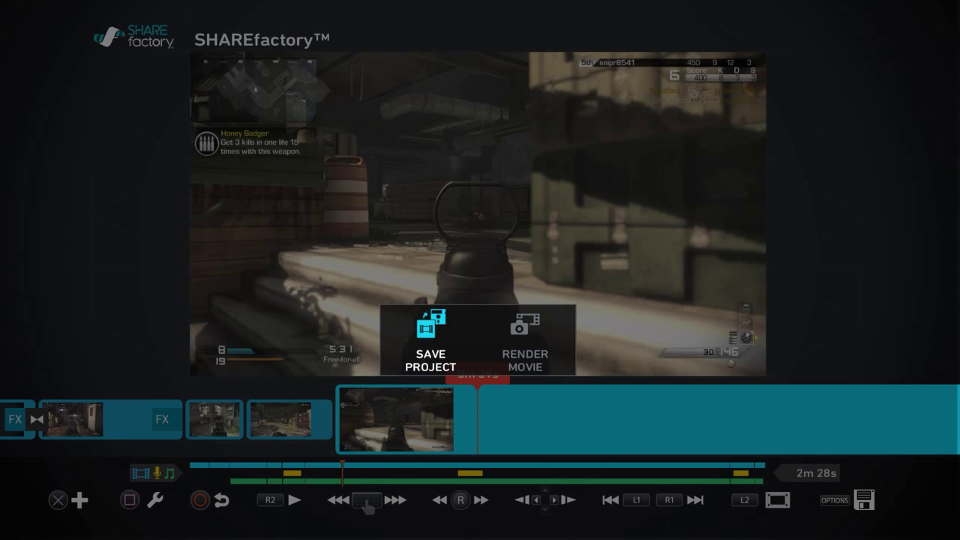
key(Right)
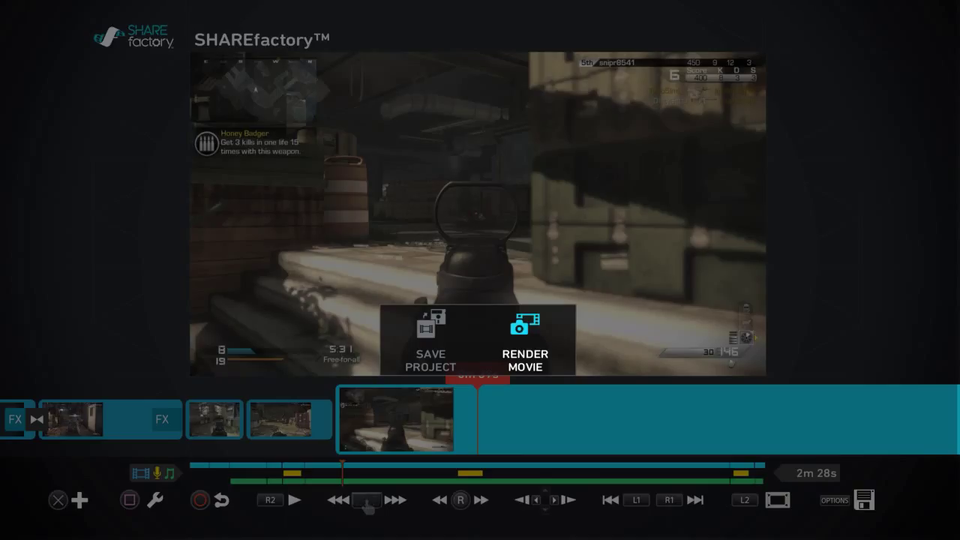